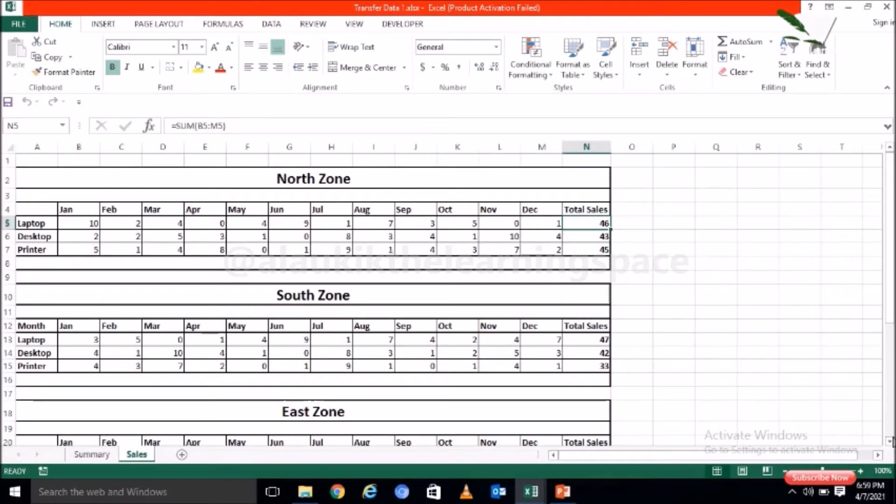
Step: Examine the zone tables on the Sales sheet, covering their product rows, monthly figures and the North Zone laptop total
scroll(890, 441, "down", 4)
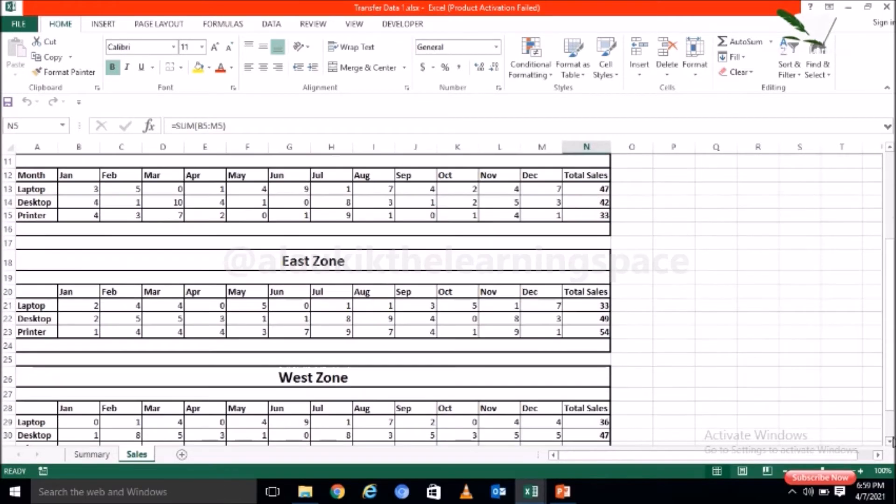
scroll(889, 148, "up", 2)
scroll(889, 149, "up", 3)
left_click(46, 265)
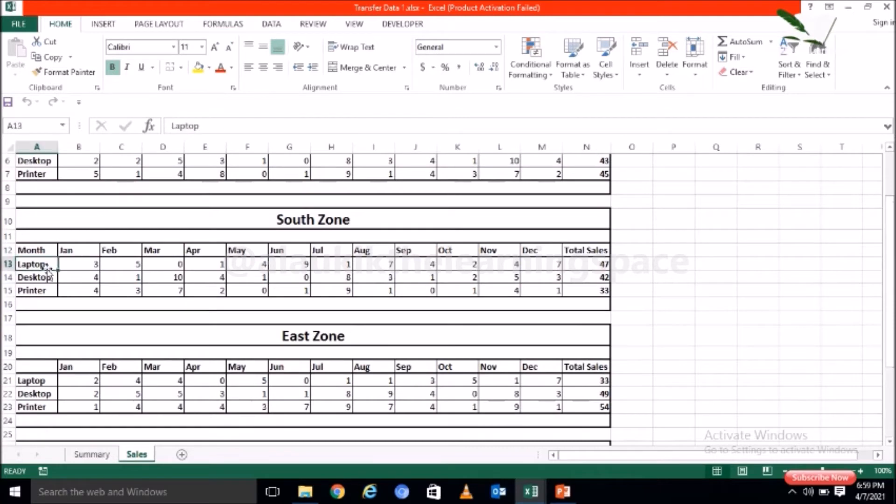
left_click(45, 279)
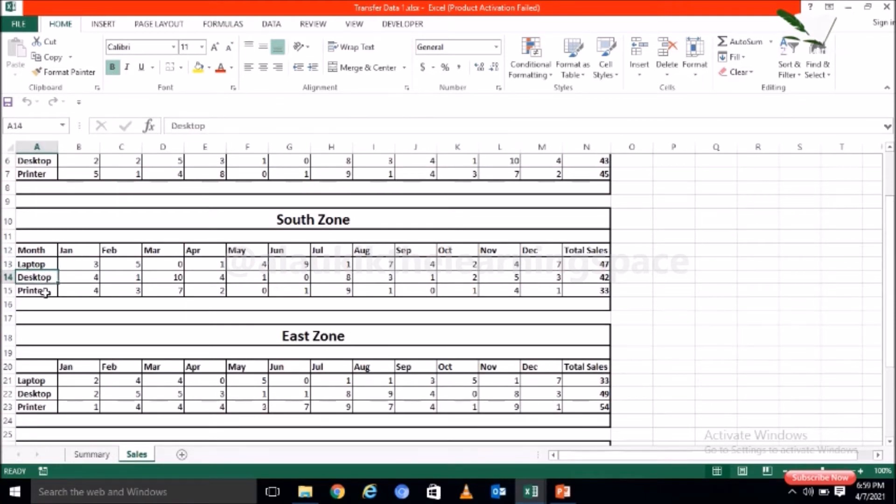
left_click(76, 277)
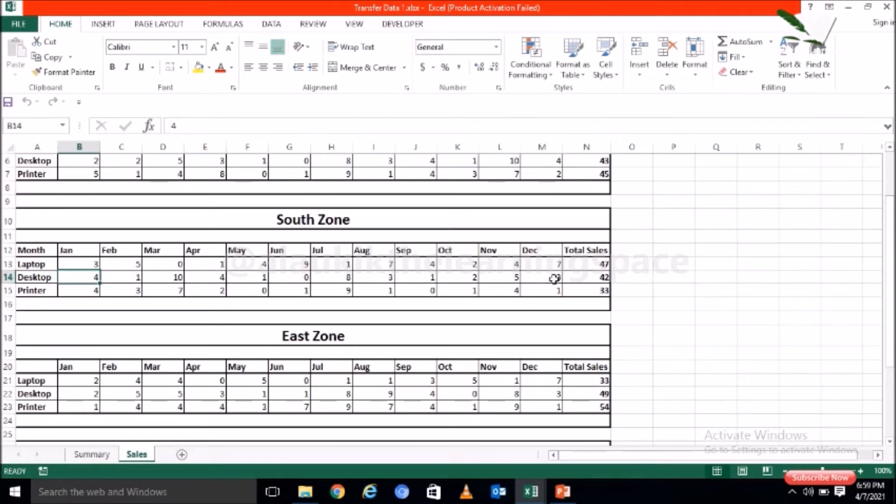
left_click_drag(890, 247, 888, 172)
left_click(600, 222)
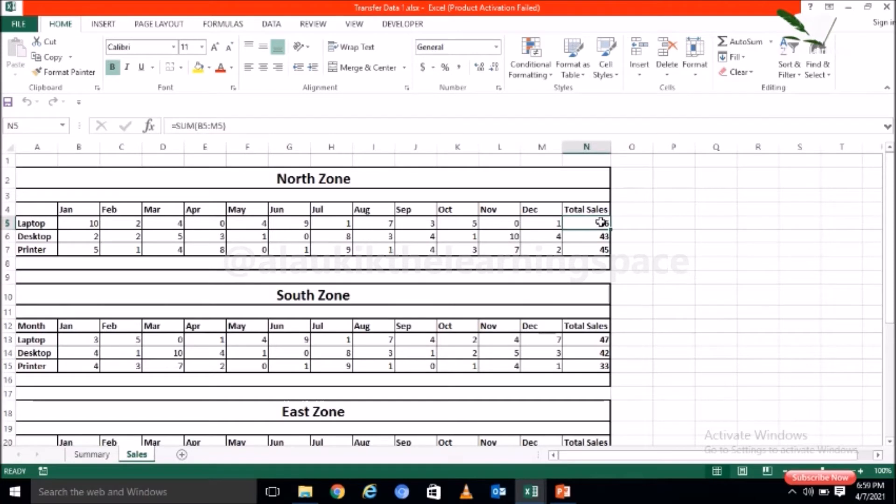
Step: Compare the North Zone laptop cell B7 on the Summary sheet with its source total in N5 on the Sales sheet
left_click(100, 456)
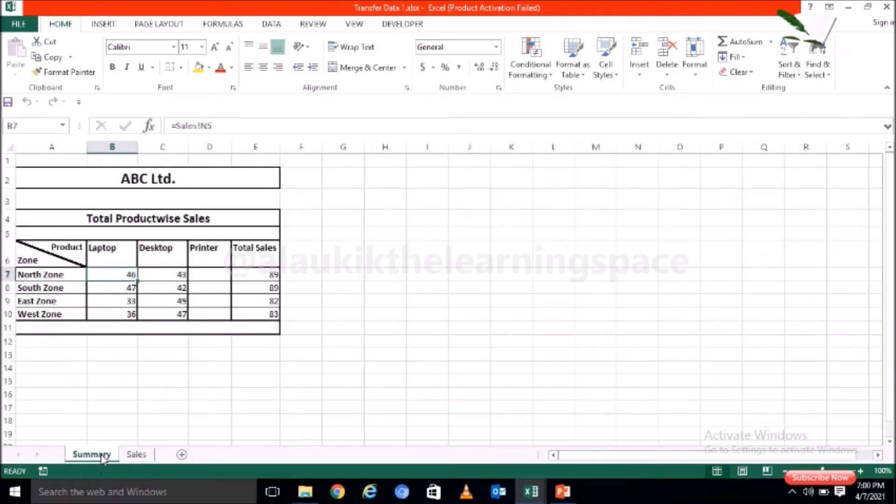
left_click(136, 455)
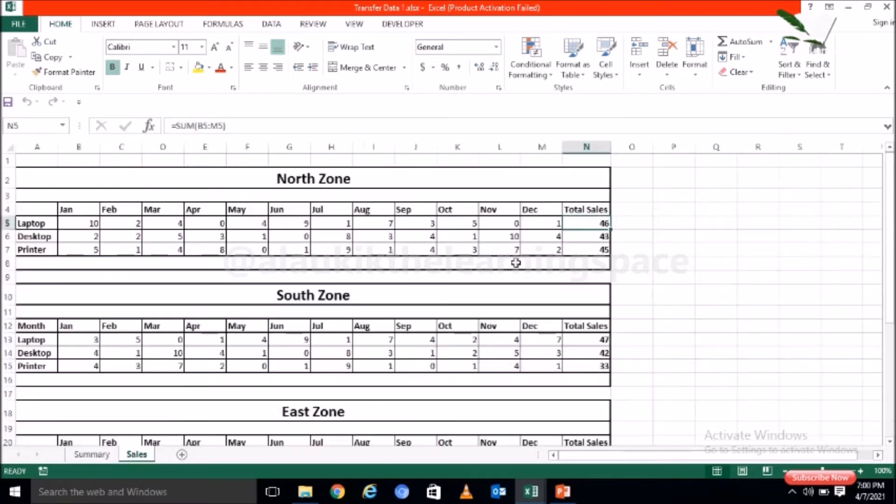
left_click(362, 174)
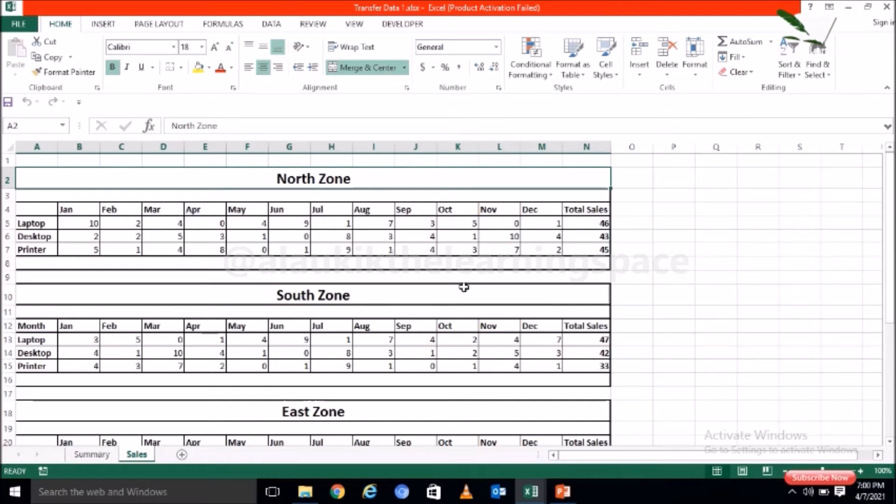
left_click(90, 454)
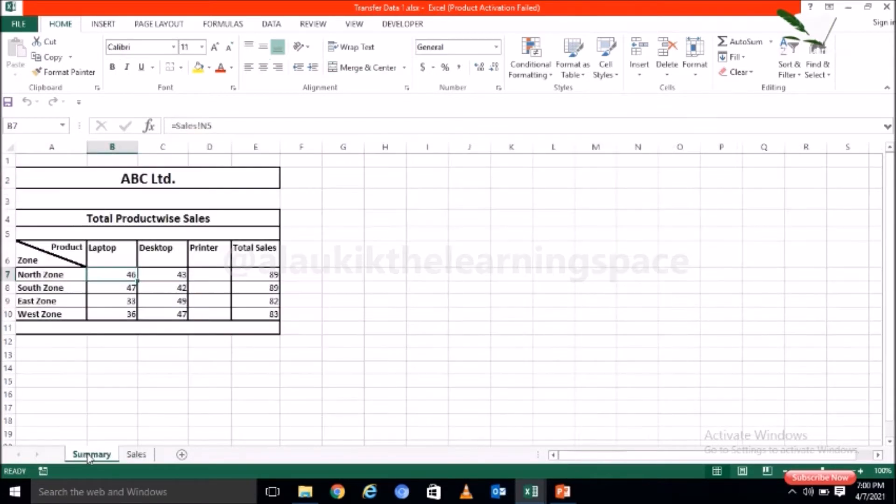
left_click(162, 274)
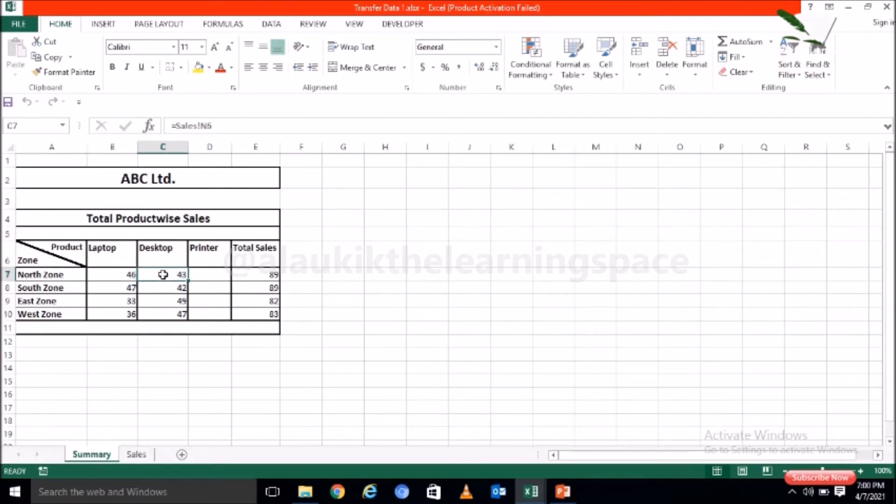
left_click(116, 275)
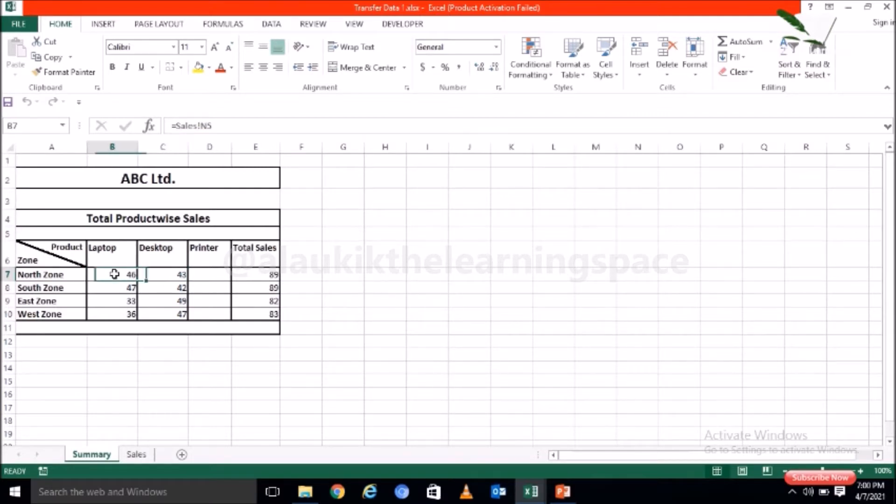
left_click(60, 272)
left_click(114, 272)
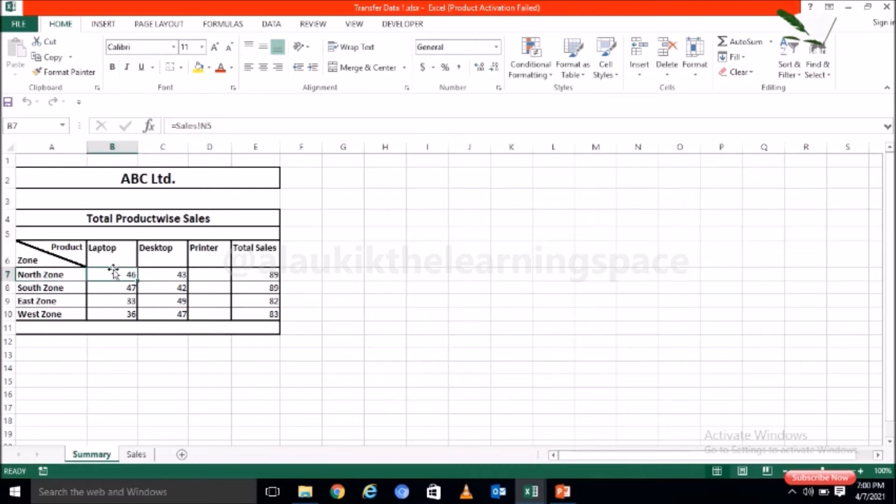
left_click(69, 276)
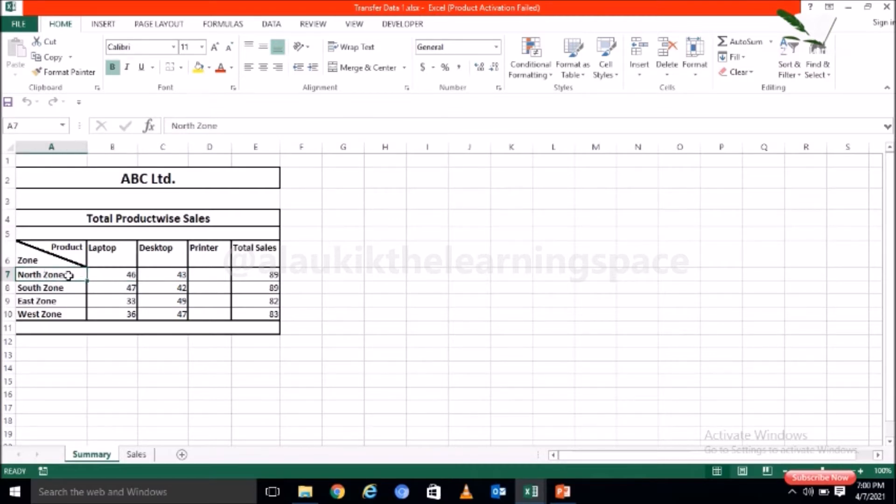
left_click(135, 455)
left_click(572, 224)
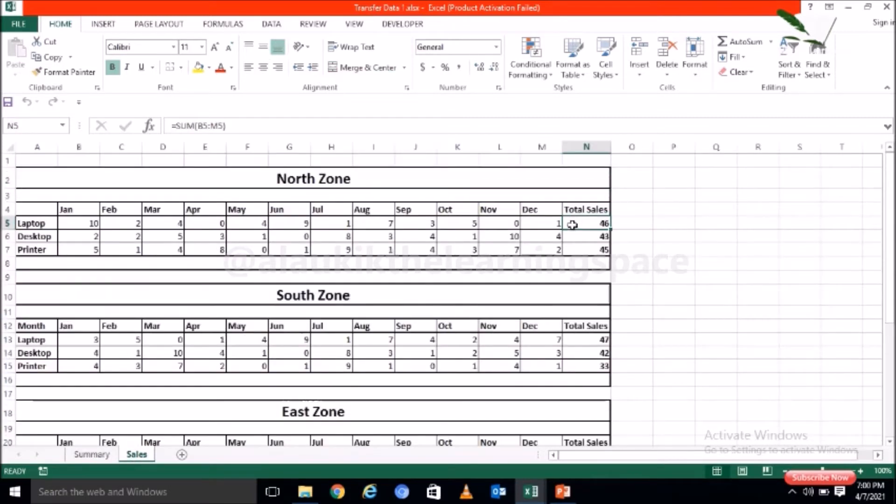
Step: Trace the South Zone desktop cell C8 on the Summary sheet to its source total in N14 on the Sales sheet
left_click(107, 456)
left_click(166, 259)
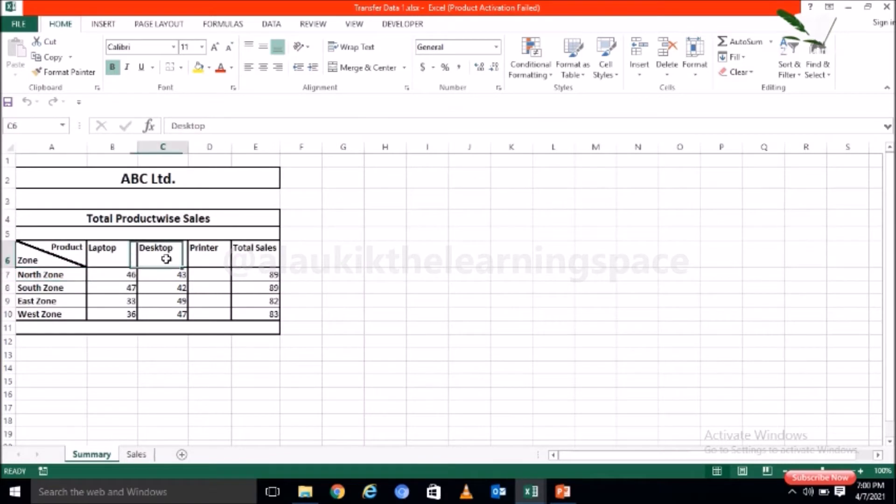
left_click(40, 287)
left_click(164, 288)
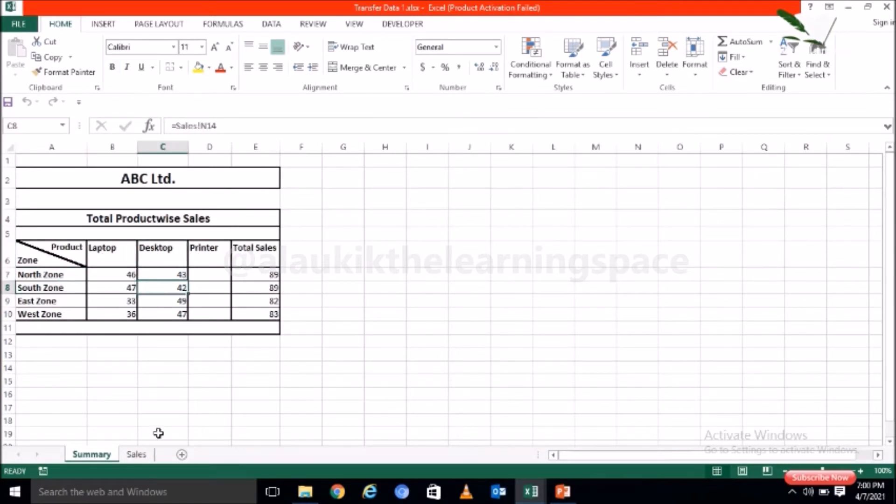
left_click(138, 454)
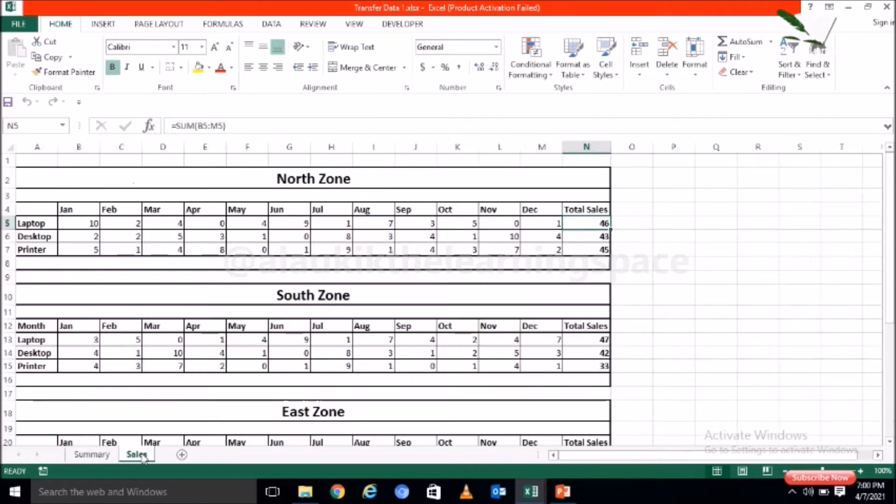
left_click(372, 295)
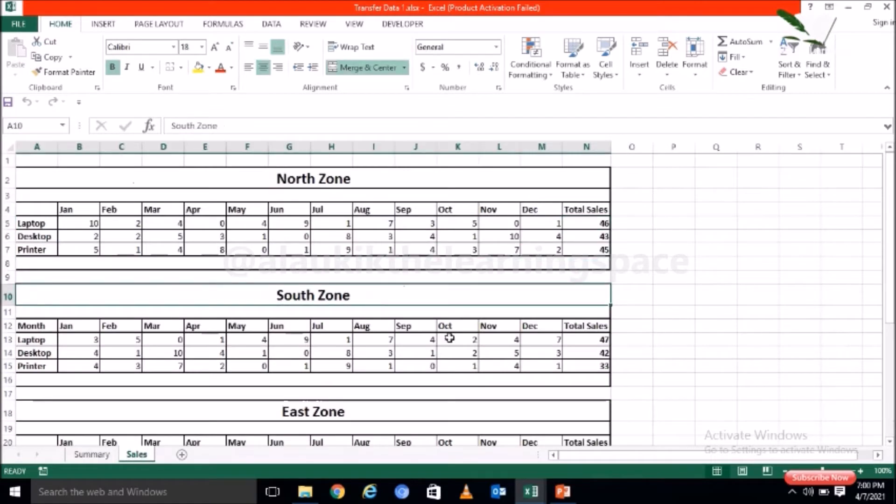
left_click(40, 354)
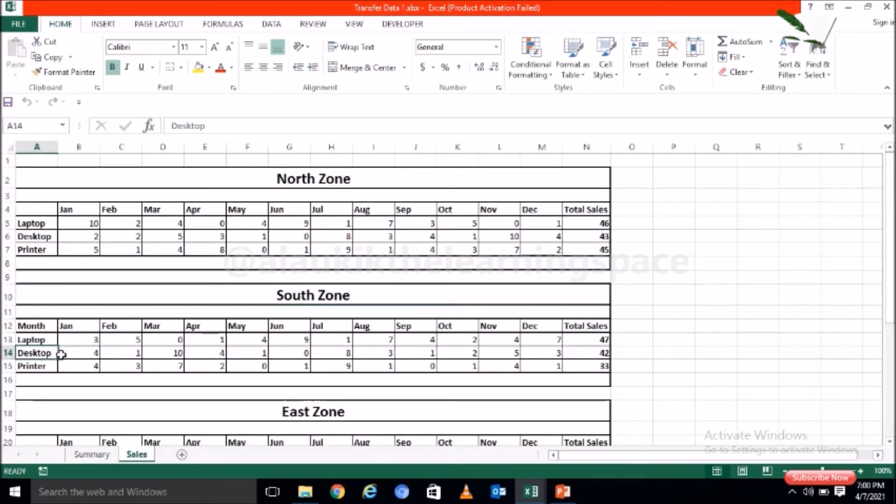
left_click(592, 353)
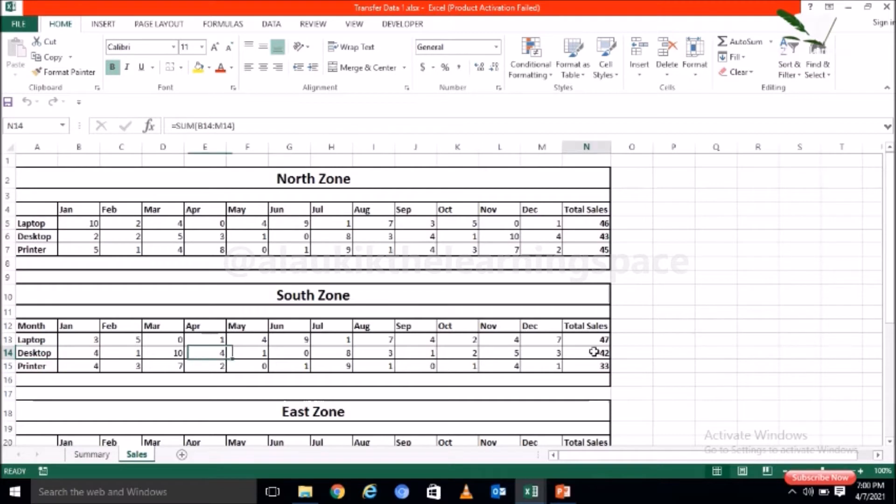
Step: Link the North Zone Printer cell D7 on the Summary sheet to the printer total with =Sales!N7
left_click(98, 458)
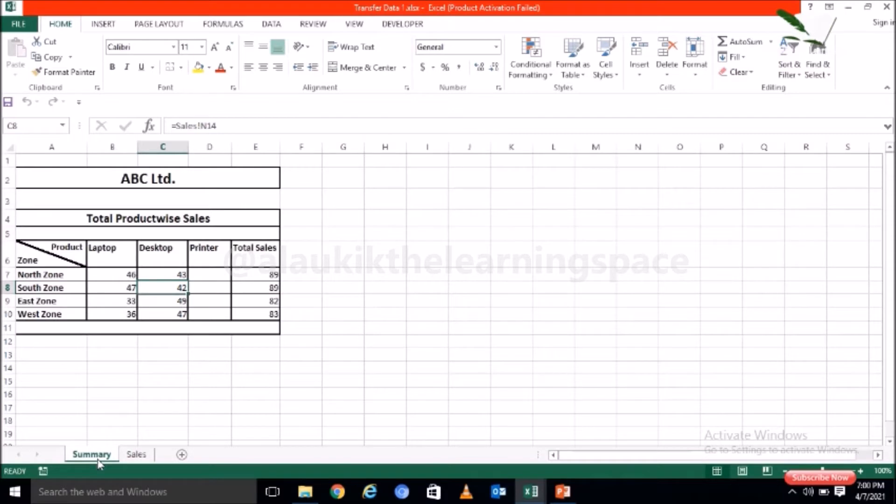
left_click(215, 273)
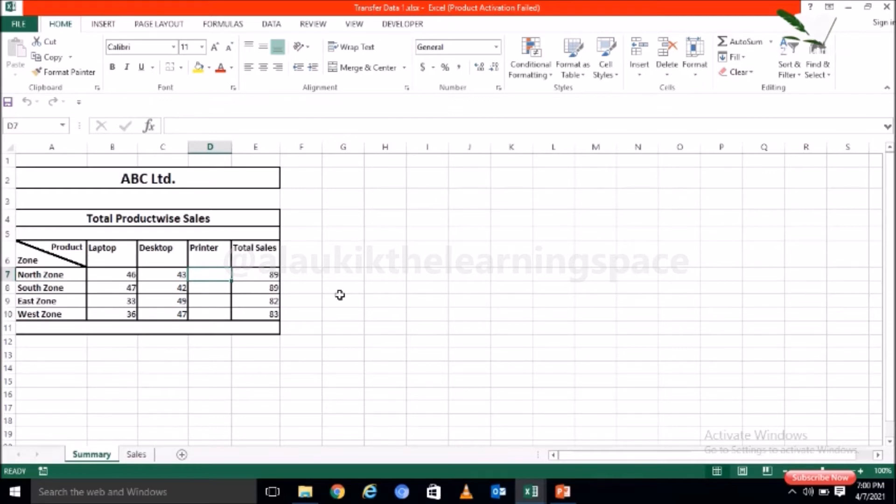
type("=")
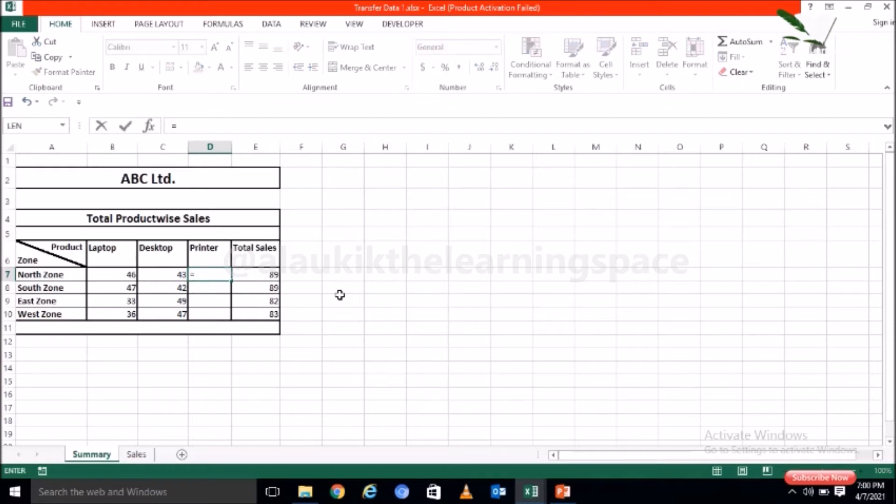
left_click(137, 455)
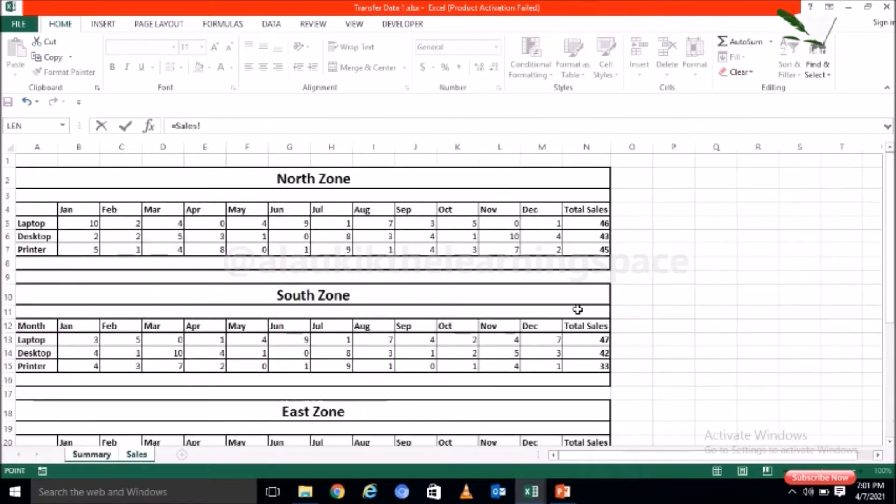
left_click(590, 250)
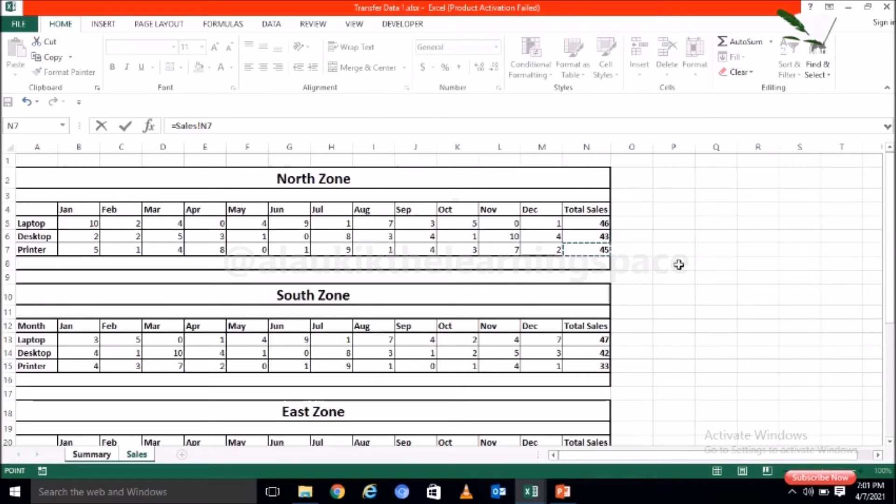
key("Return")
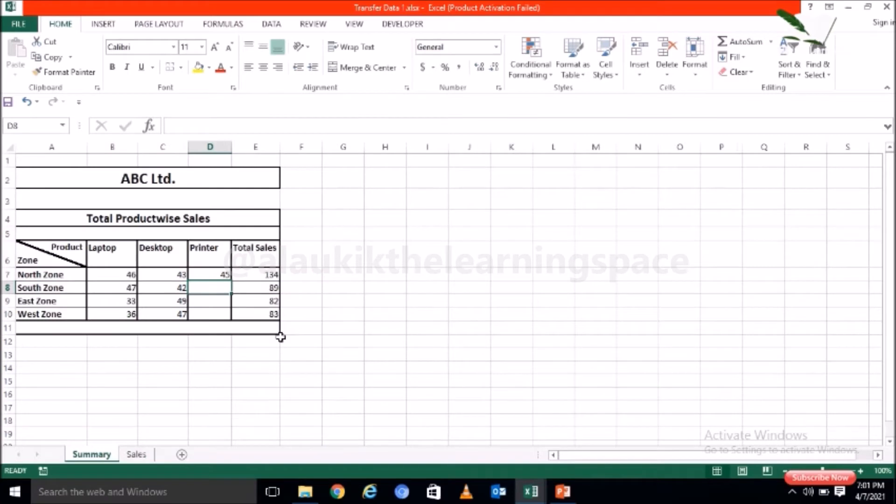
left_click(228, 276)
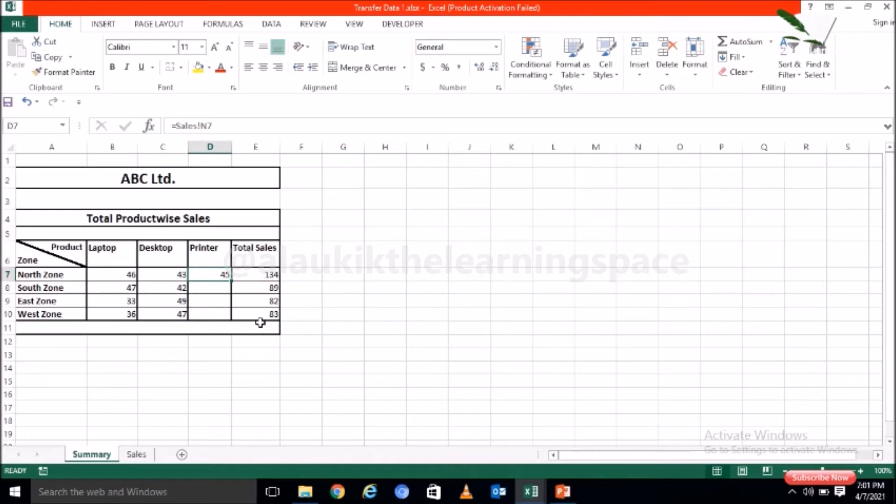
Step: Link the South Zone Printer cell D8 on the Summary sheet to the printer total with =Sales!N15
left_click(224, 289)
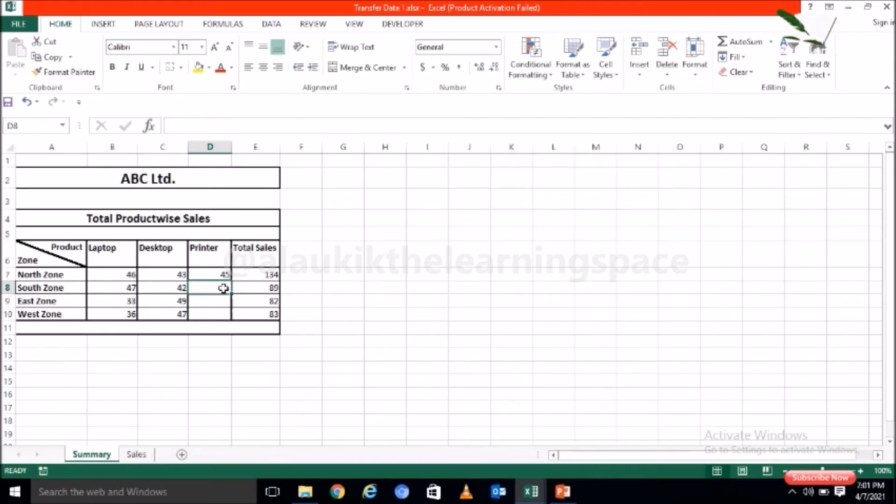
type("=")
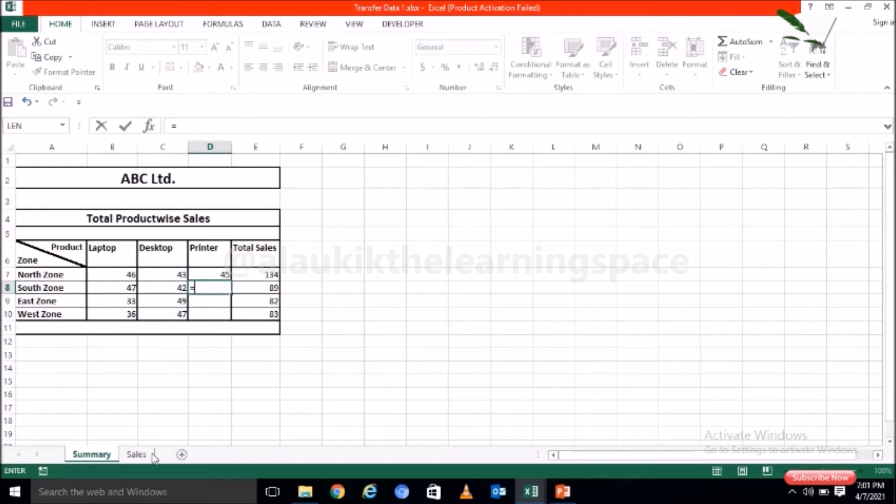
left_click(137, 454)
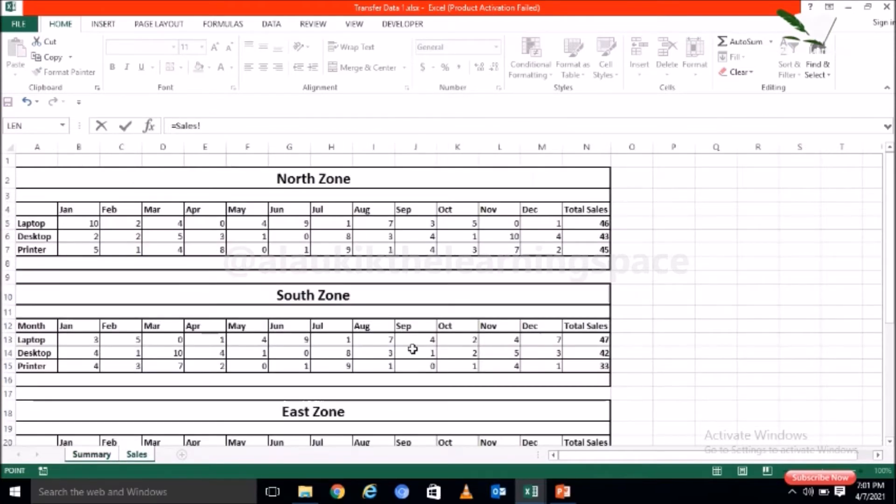
left_click(600, 367)
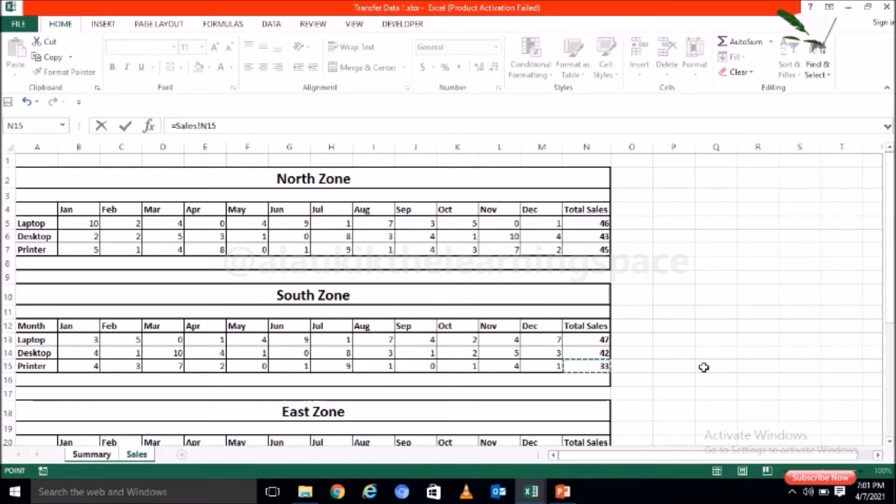
key("Return")
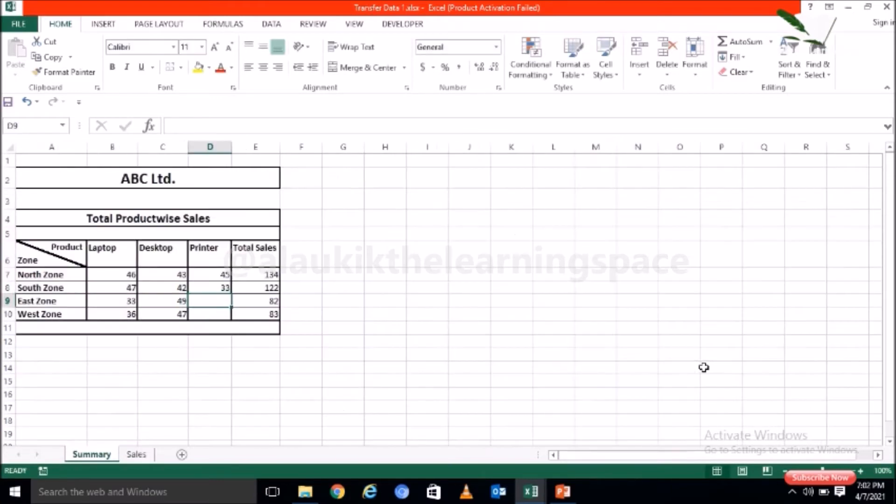
left_click(222, 285)
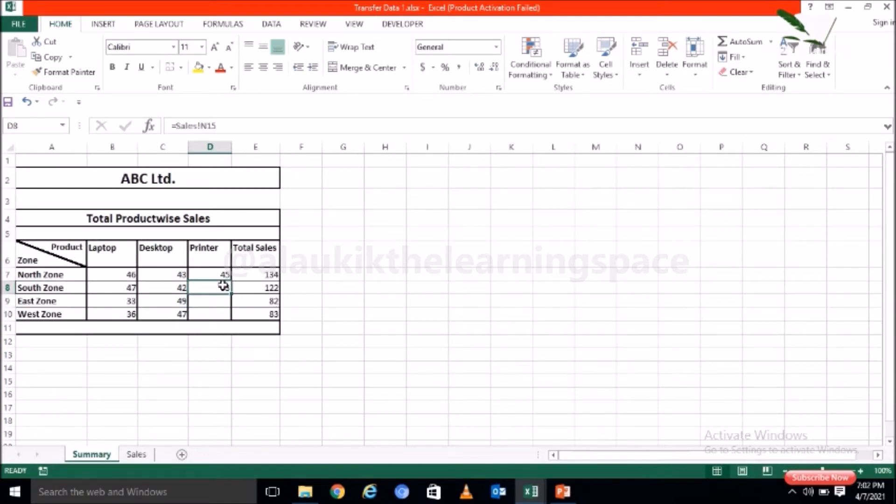
Step: Link the East Zone Printer cell D9 on the Summary sheet to the printer total with =Sales!N23
left_click(221, 301)
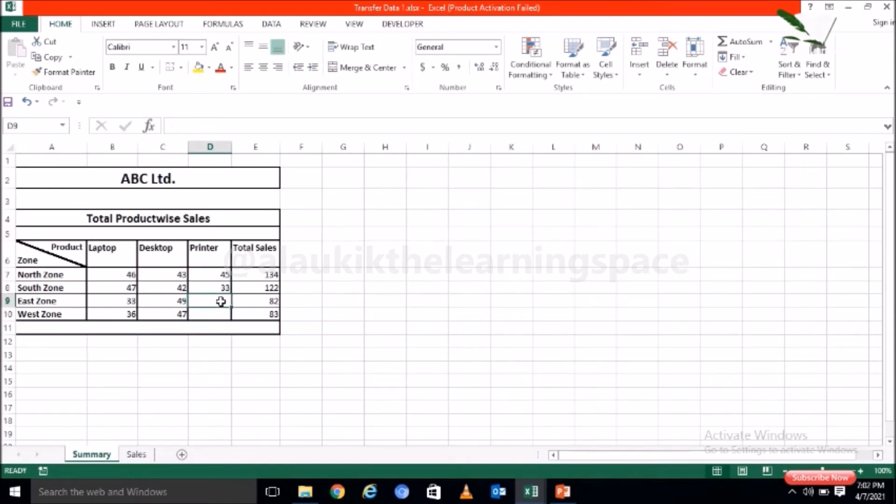
type("=")
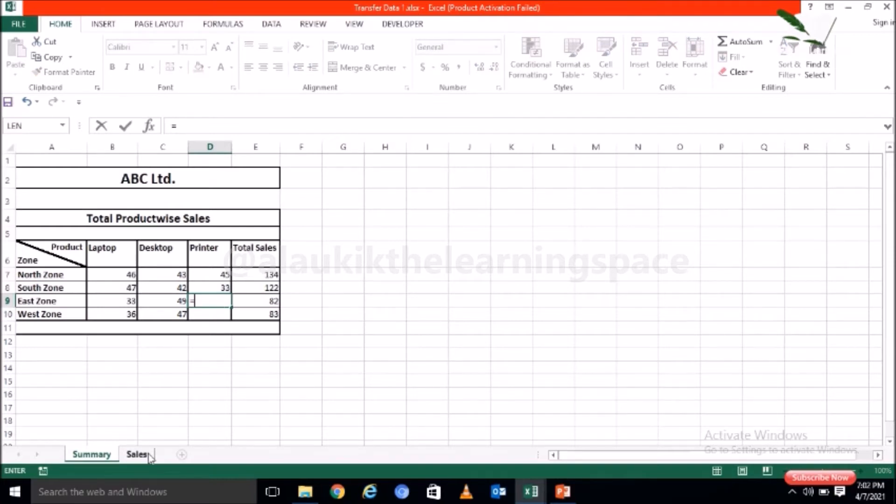
left_click(137, 454)
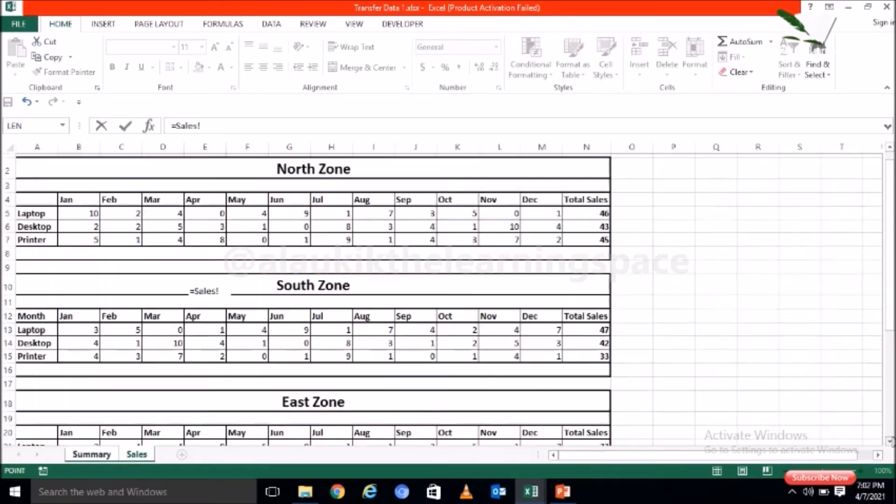
scroll(683, 385, "down", 2)
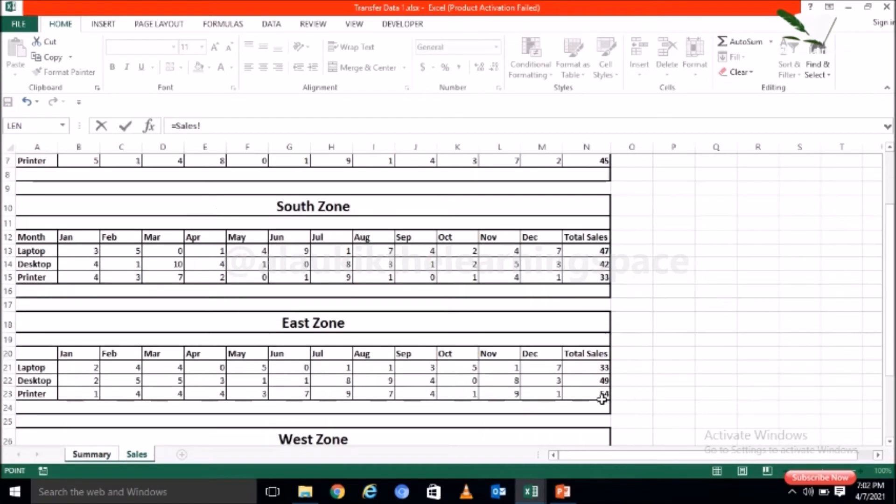
left_click(398, 327)
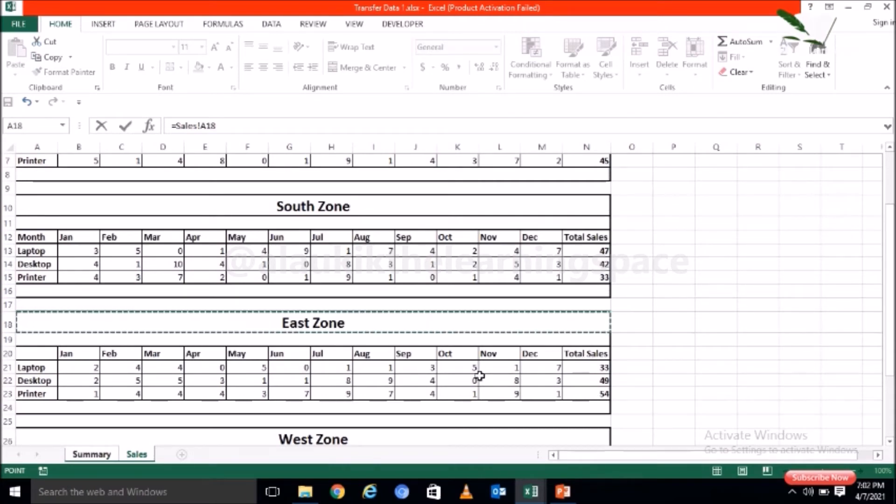
left_click(597, 395)
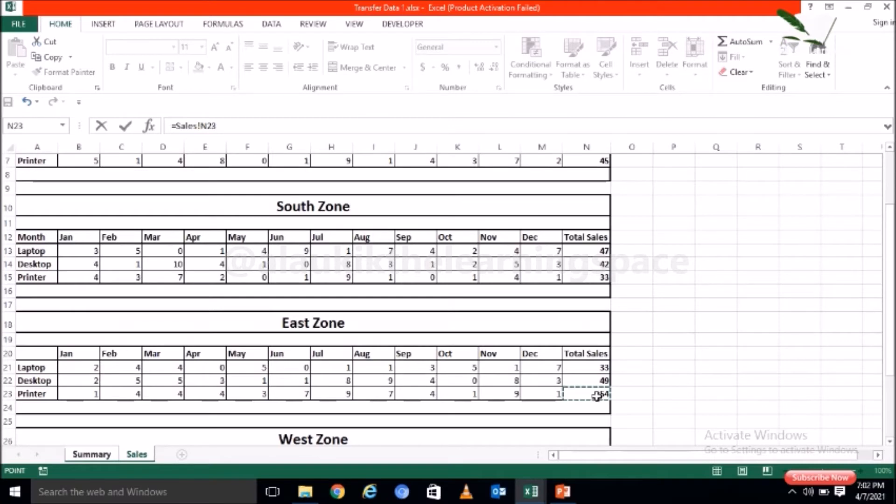
key("Return")
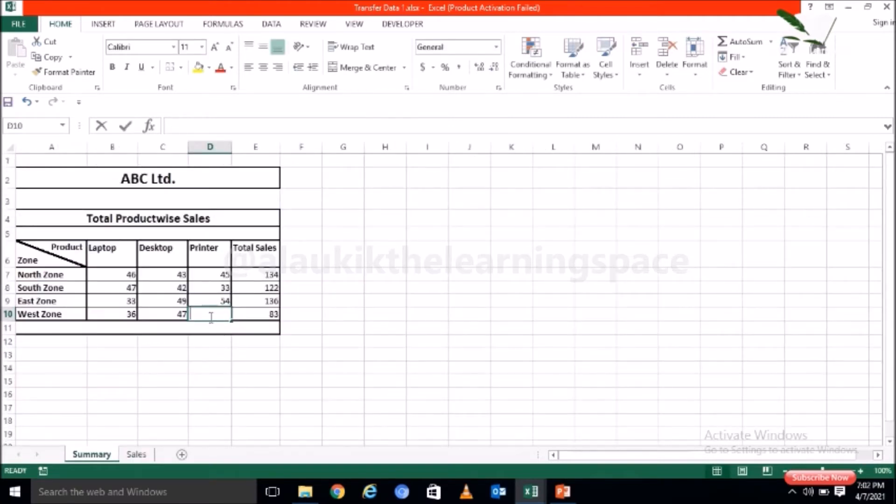
Step: Link the West Zone Printer cell D10 on the Summary sheet to the printer total with =Sales!N31
type("=")
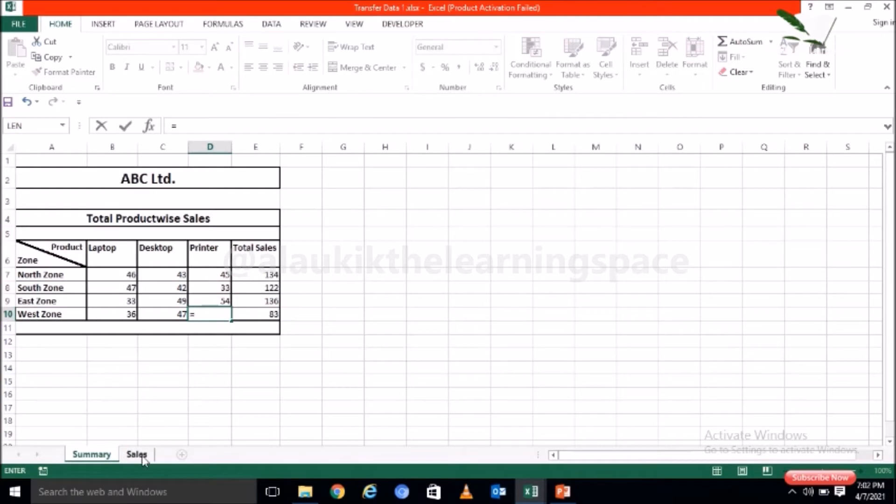
left_click(141, 457)
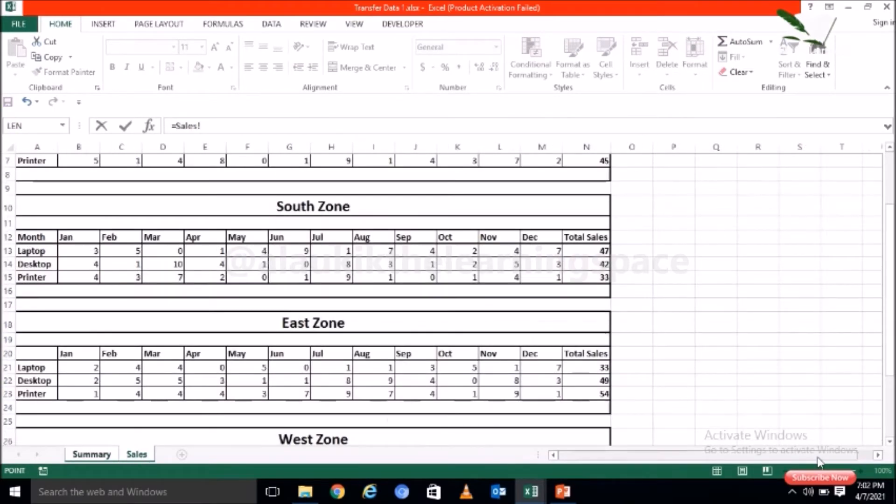
scroll(891, 446, "down", 3)
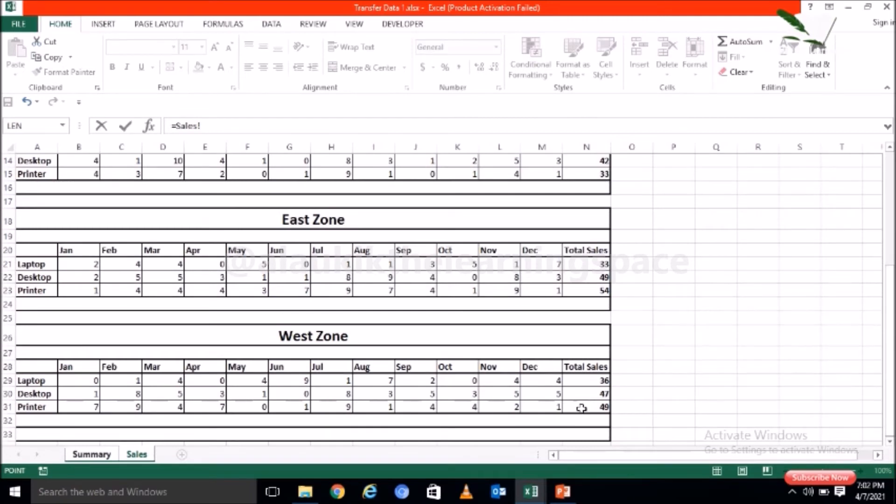
left_click(597, 405)
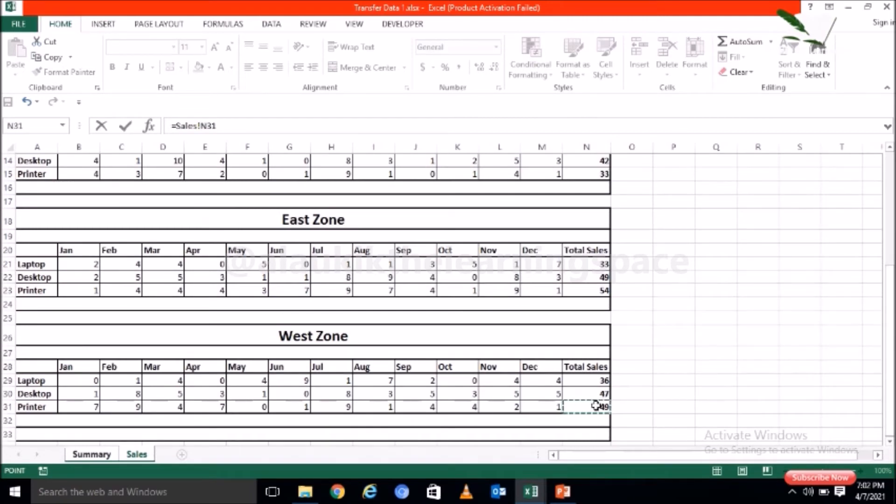
key("Return")
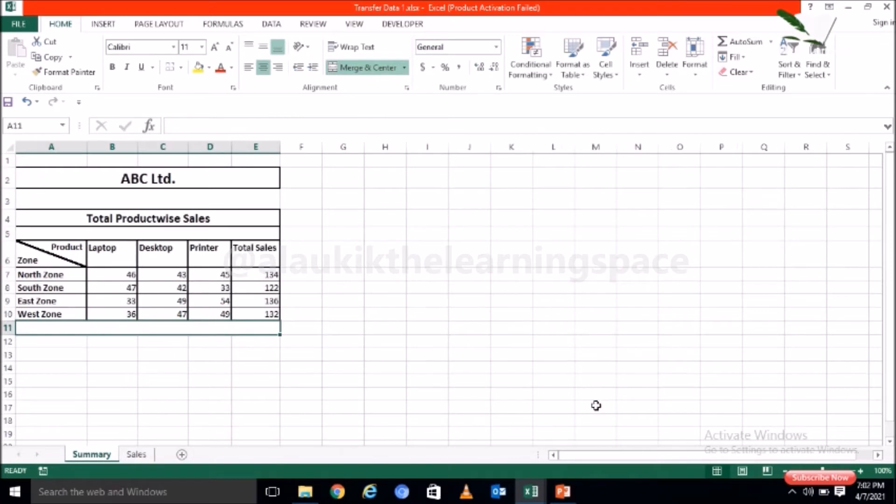
Step: Check the North Zone Printer link in D7 against the Sales sheet and view the Transfer Data 2 workbook's summary table
left_click(217, 279)
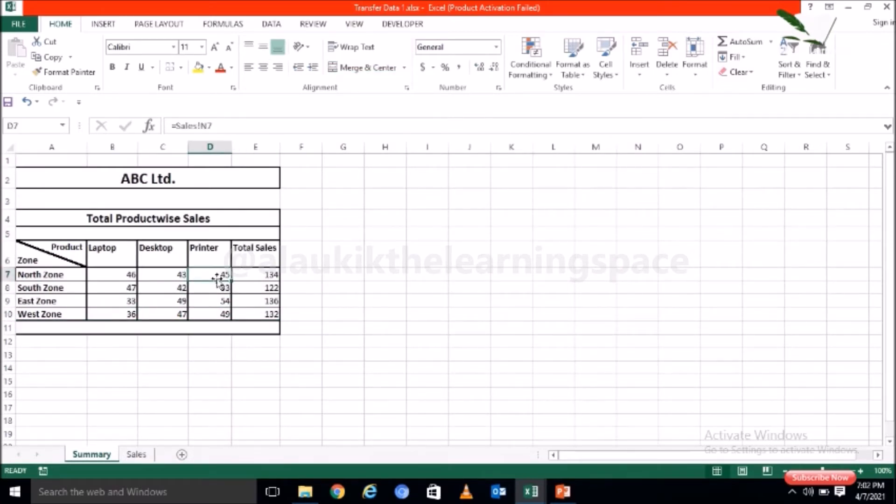
left_click(136, 455)
left_click(106, 456)
mouse_move(532, 492)
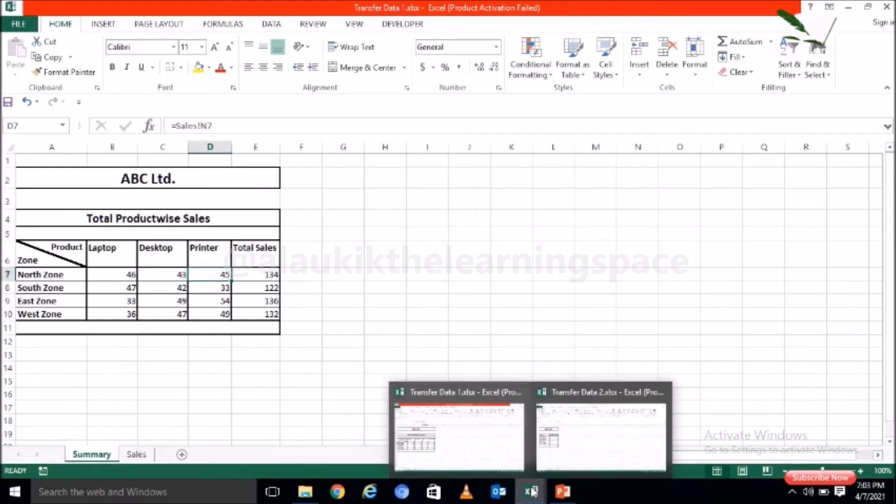
left_click(567, 453)
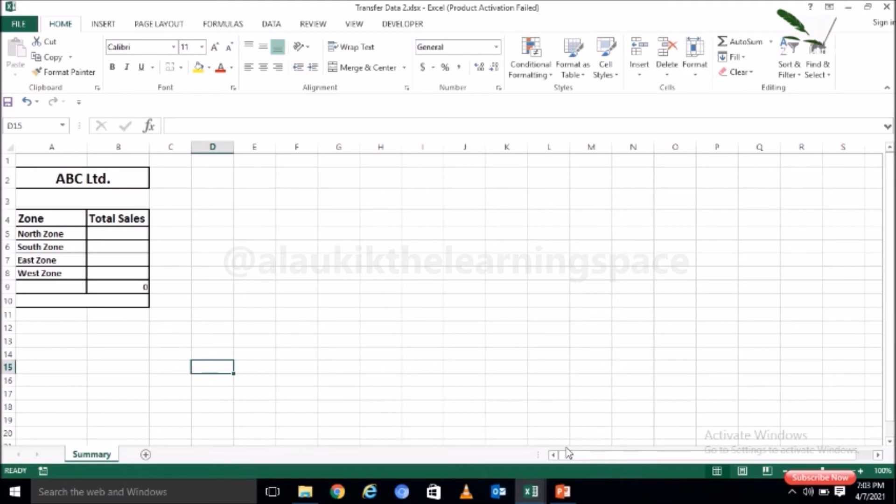
key("alt+Tab")
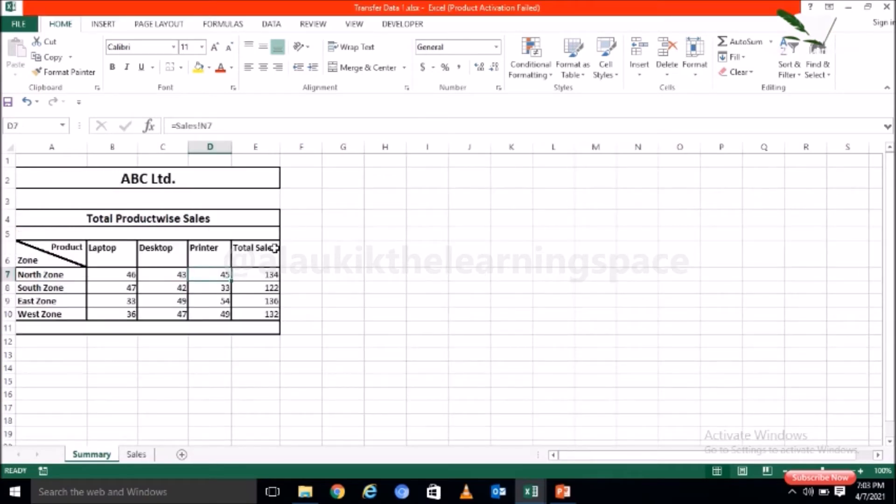
Step: Examine the North Zone Total Sales formula in E7 and the product columns it sums, comparing with the Transfer Data 2 zone table
left_click(264, 274)
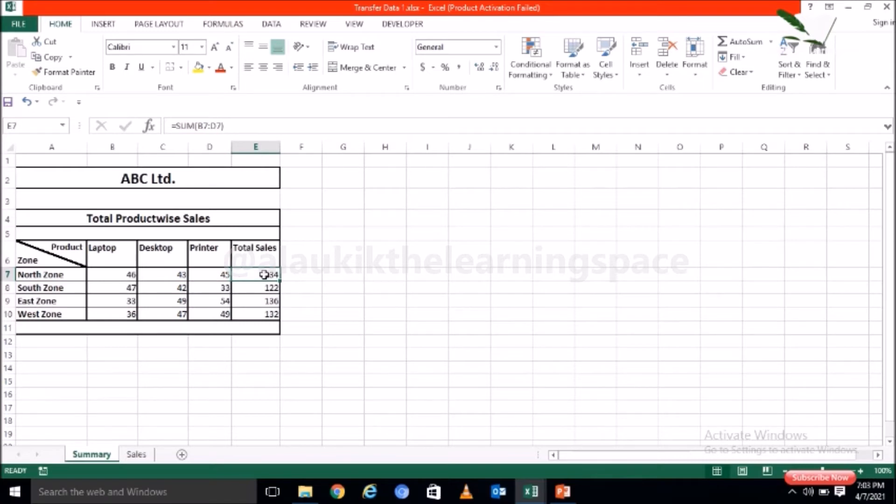
left_click(98, 246)
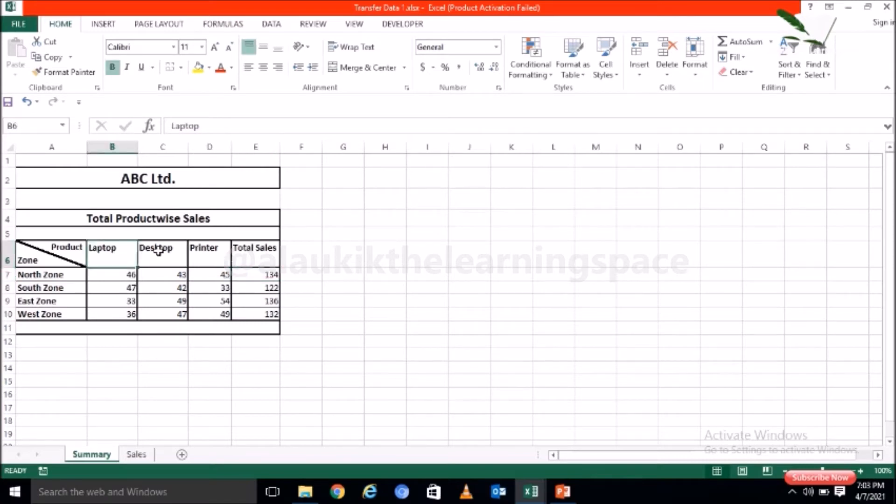
left_click(160, 251)
left_click(223, 248)
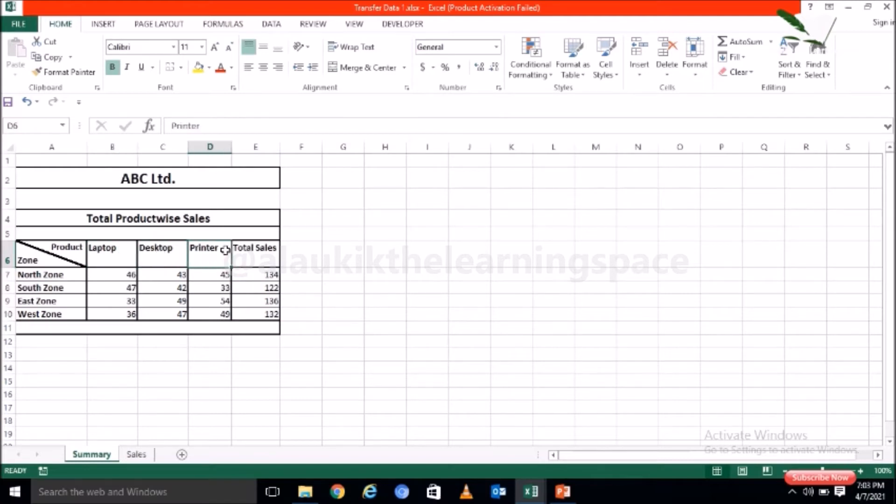
left_click(257, 275)
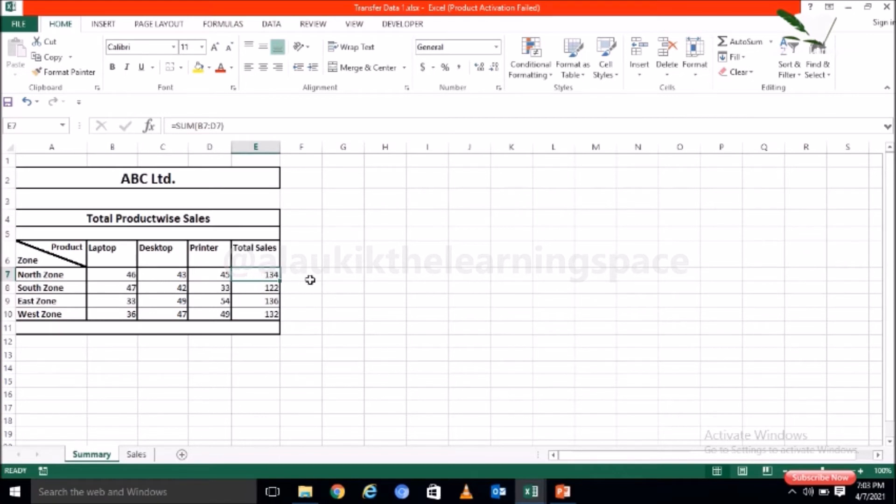
mouse_move(531, 491)
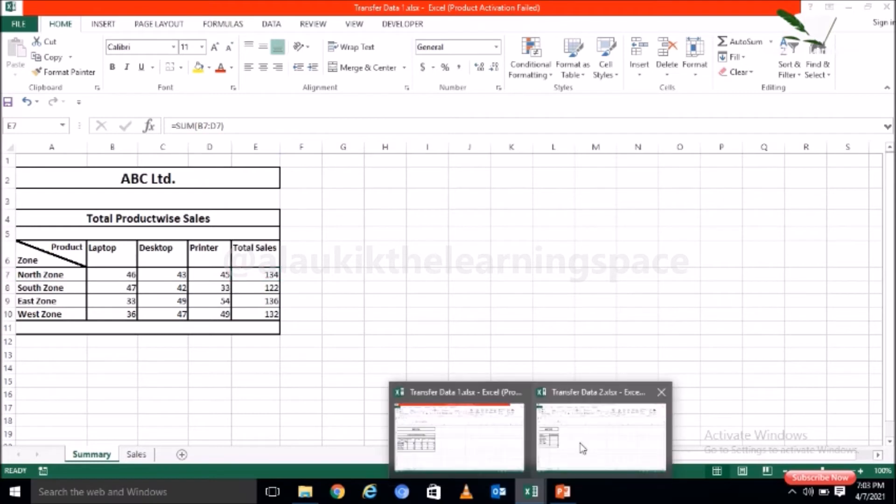
left_click(588, 439)
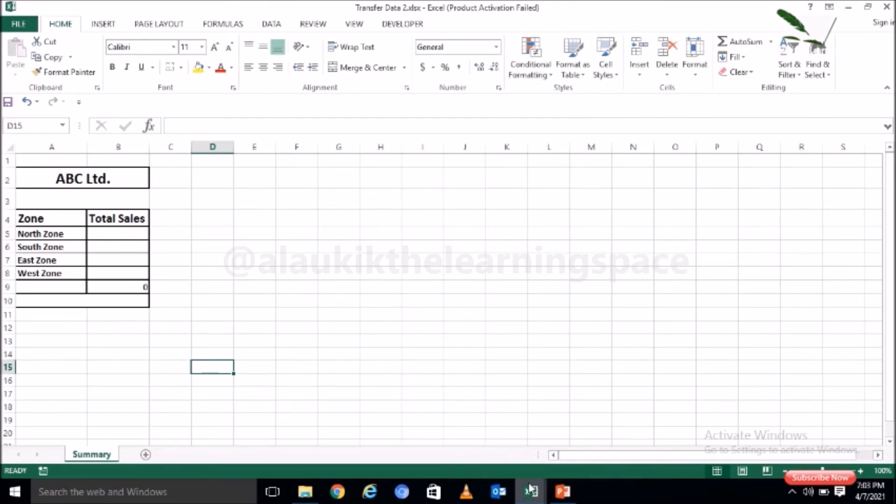
mouse_move(530, 490)
left_click(502, 449)
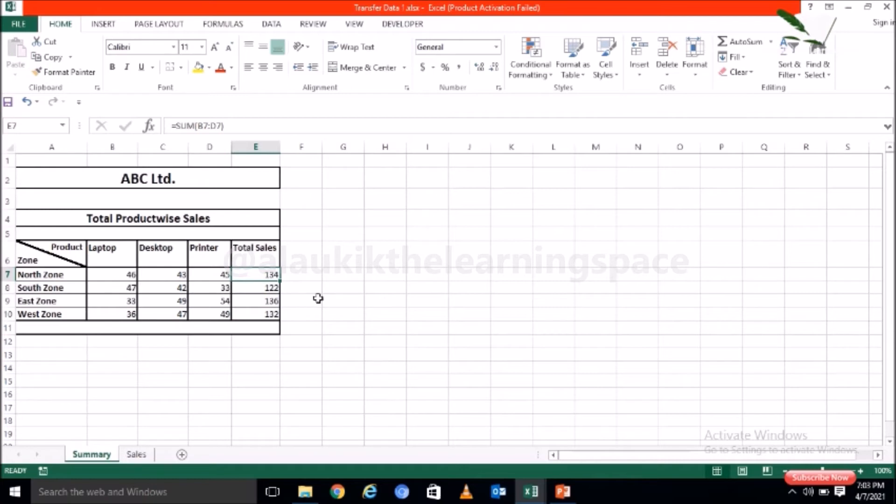
Step: In Transfer Data 2, link the North Zone Total Sales cell B5 with ='[Transfer Data 1.xlsx]Summary'!$E$7
left_click(532, 491)
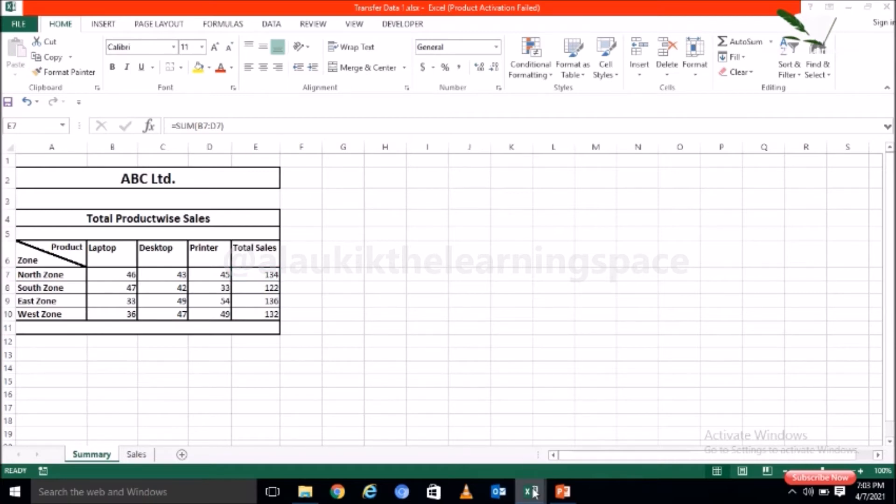
left_click(578, 455)
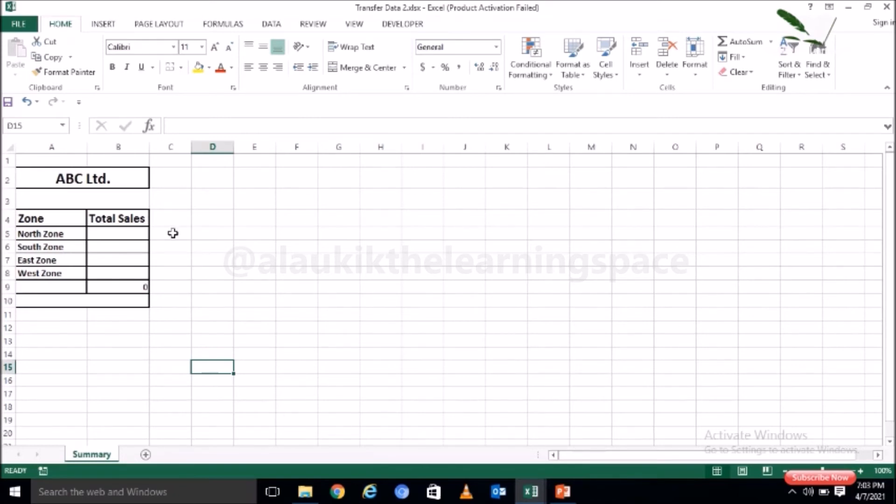
left_click(142, 234)
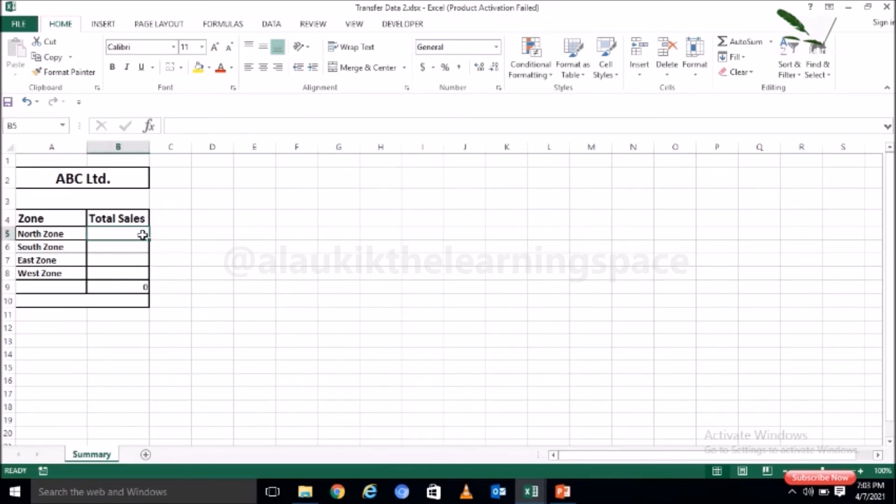
type("=")
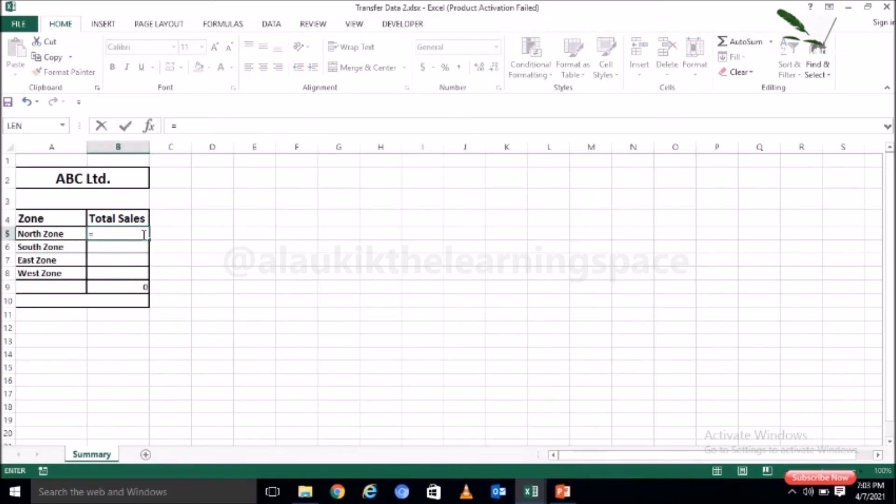
left_click(527, 494)
left_click(475, 434)
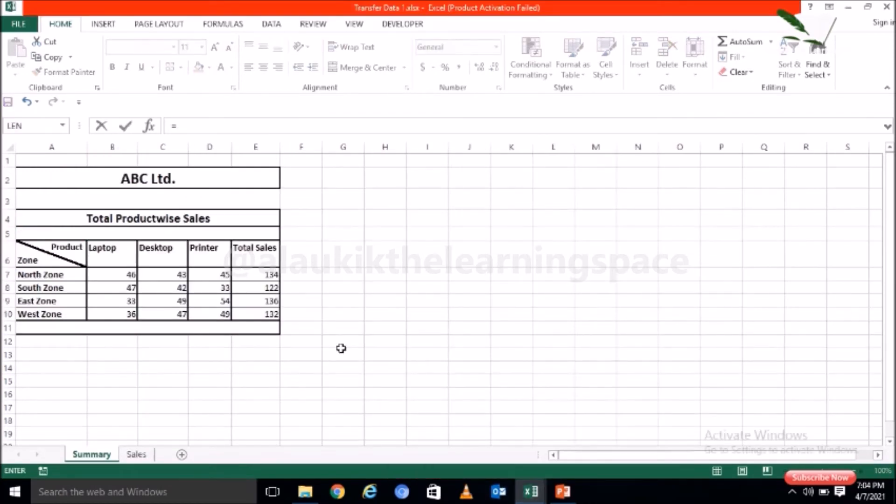
left_click(272, 274)
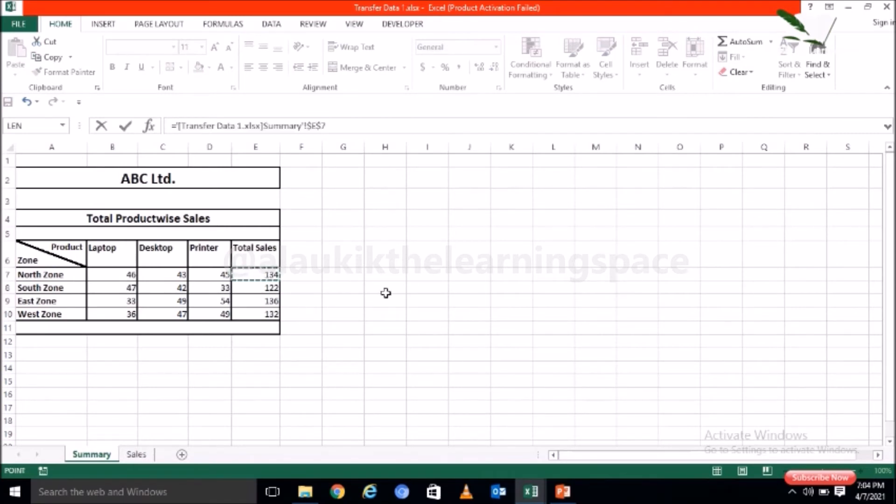
key("Return")
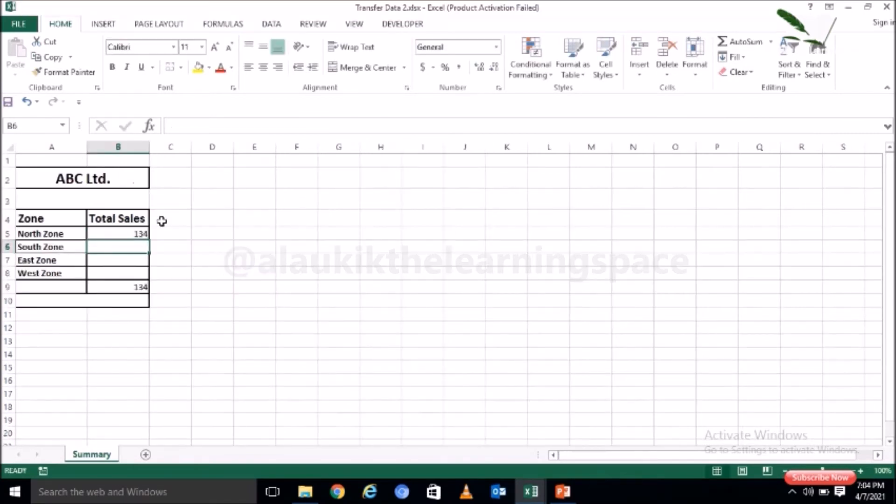
Step: Fill the North Zone link formula from B5 down to B8 and inspect the copied cell reference in B6
key("Up")
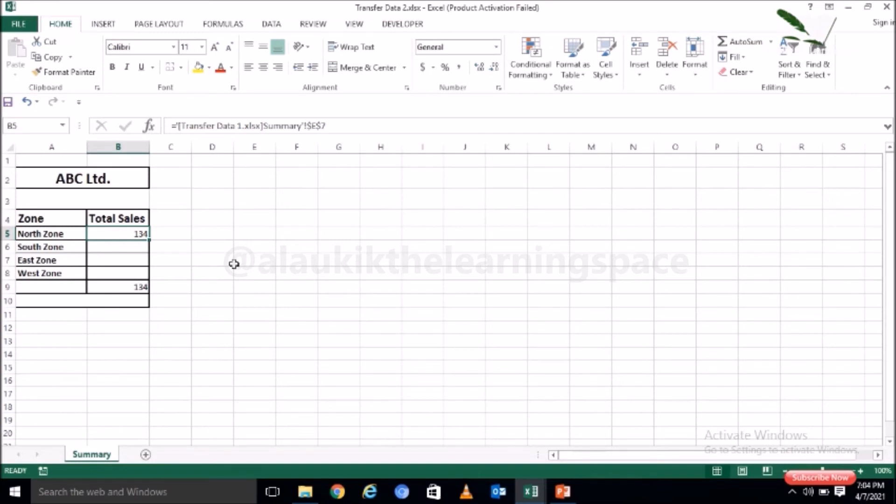
left_click_drag(149, 239, 149, 279)
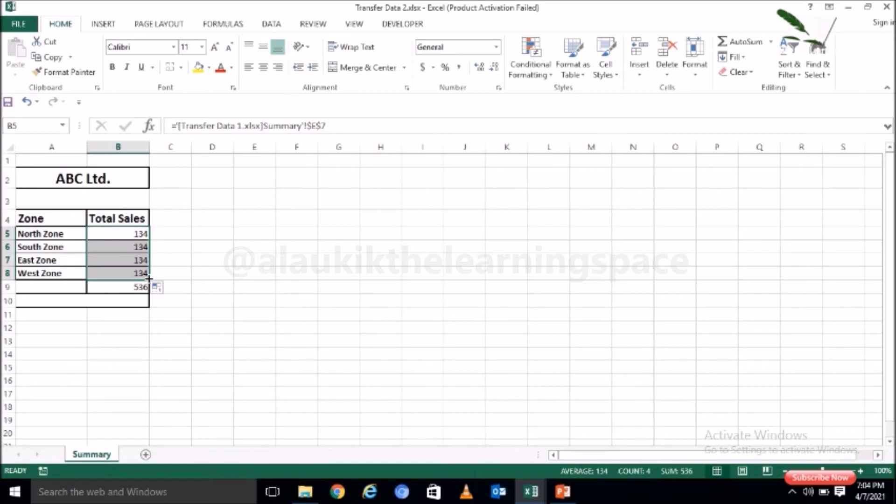
left_click(126, 246)
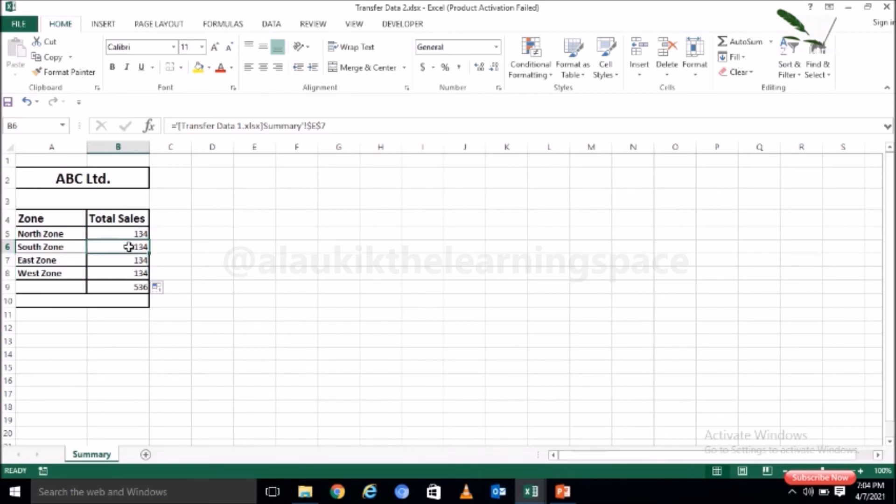
left_click(310, 126)
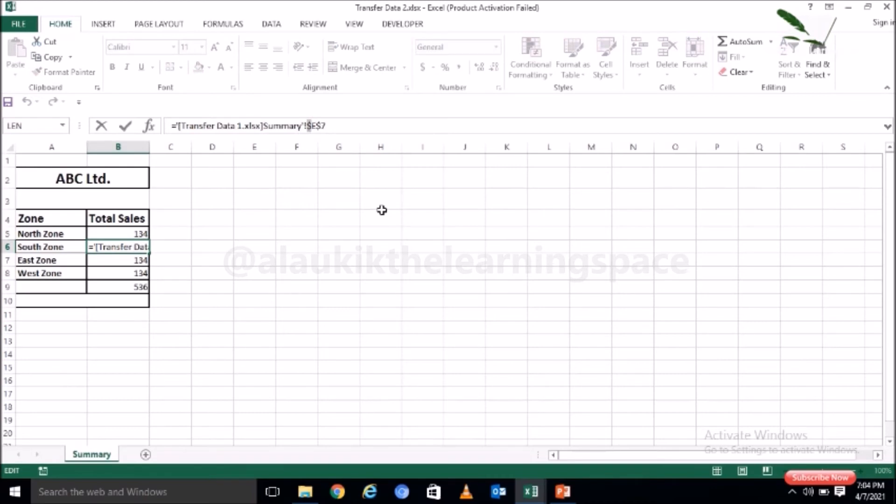
key("Escape")
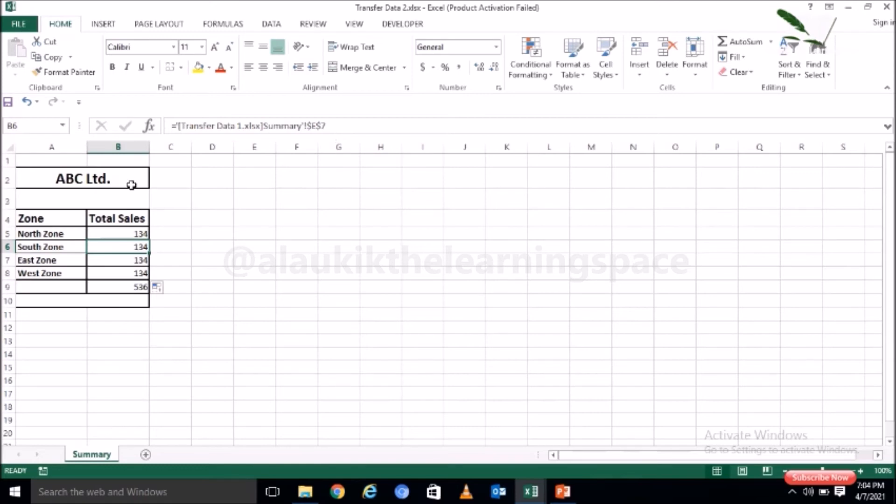
Step: Clear the copied link formulas from the South, East and West Zone Total Sales cells B6 to B8
key("Delete")
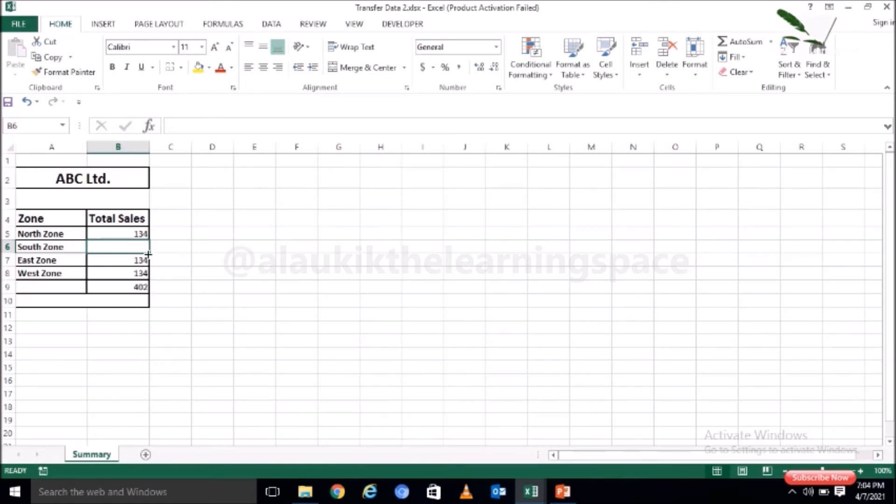
left_click(148, 256)
key("Delete")
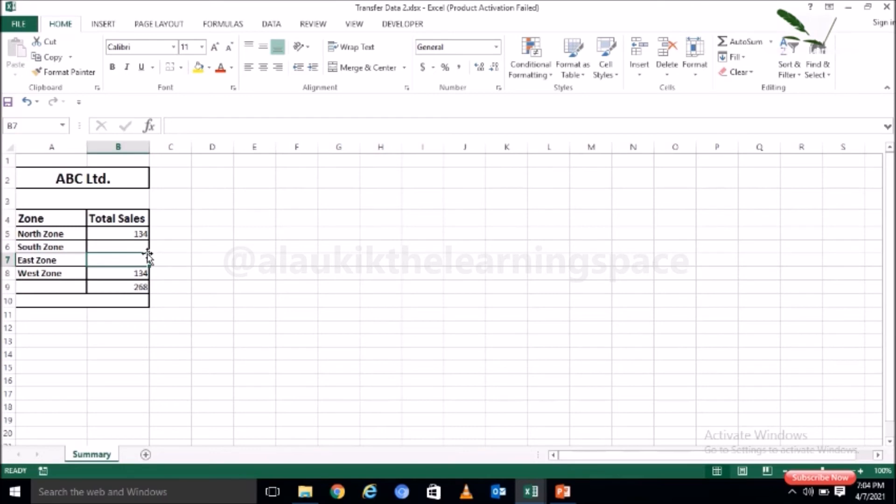
key("Down")
key("Delete")
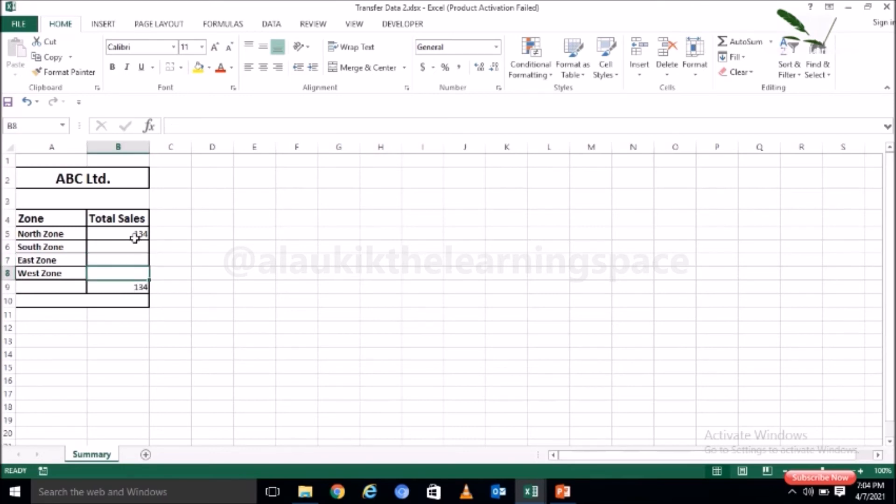
Step: Link the South Zone Total Sales cell B6 to the other workbook with ='[Transfer Data 1.xlsx]Summary'!$E$8
left_click(132, 246)
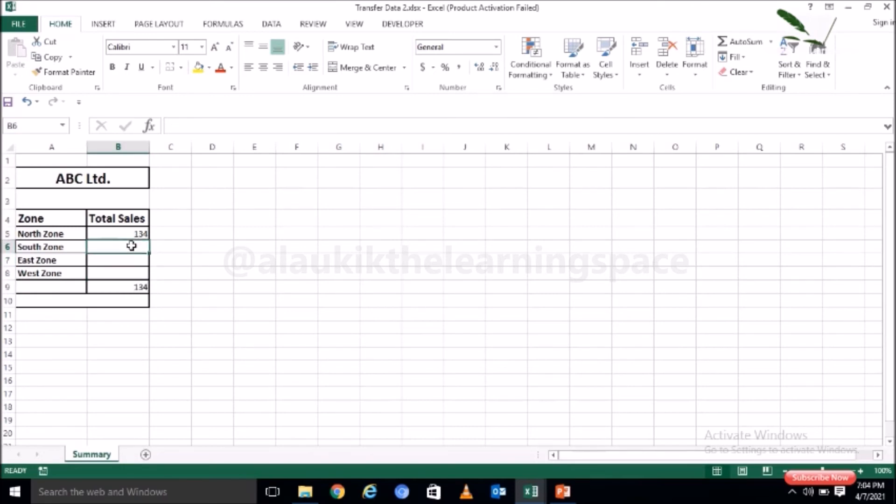
type("=")
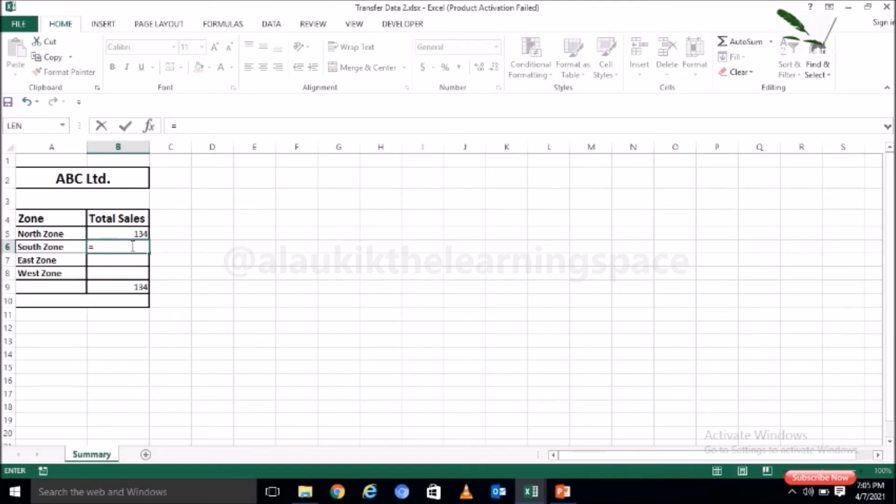
left_click(529, 500)
left_click(503, 455)
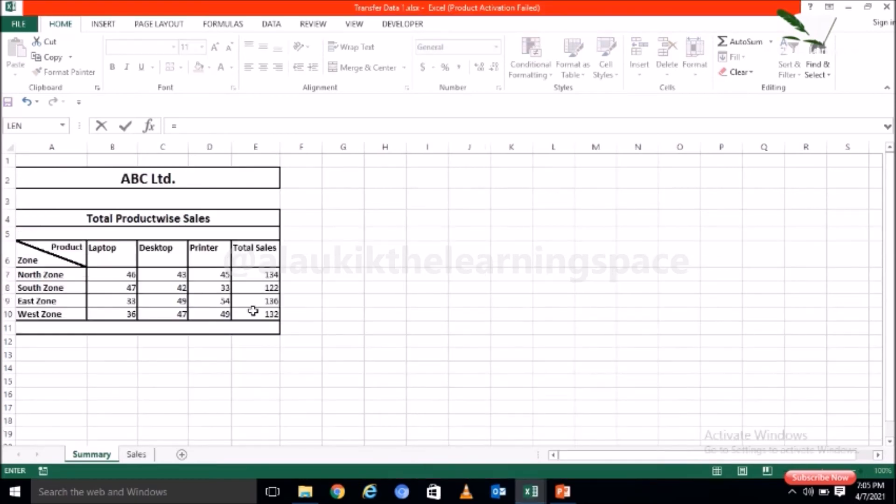
left_click(259, 288)
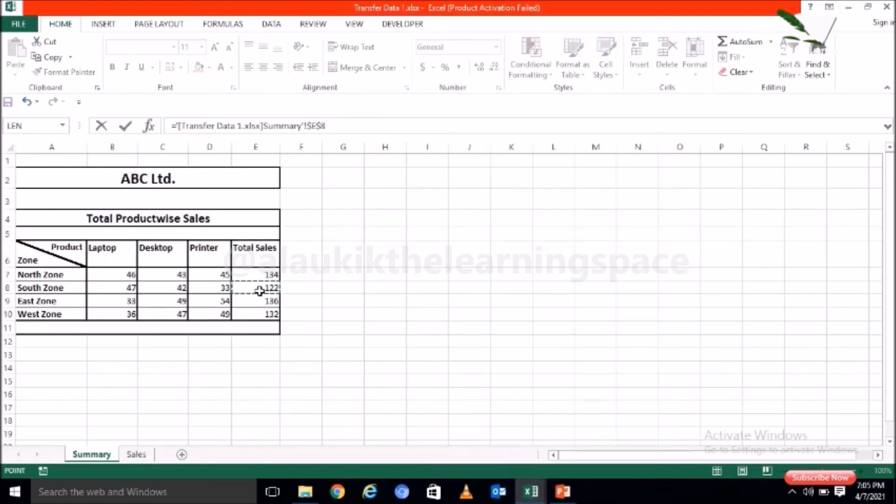
key("Return")
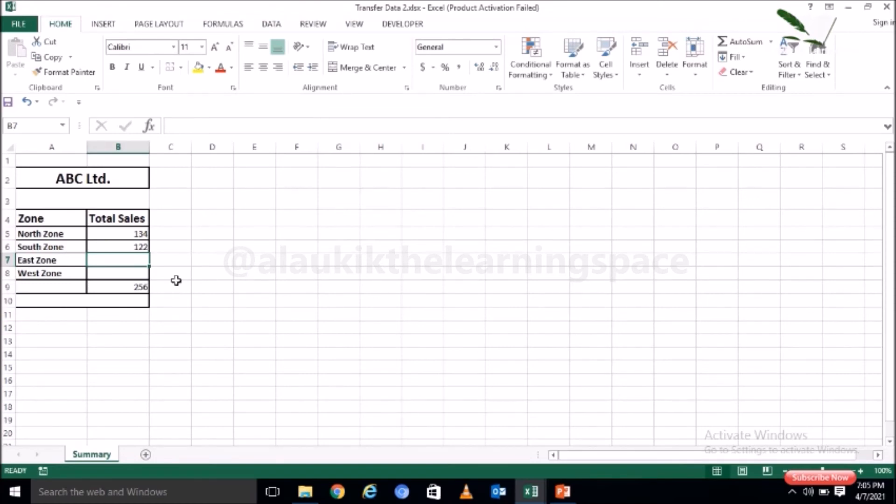
Step: Link the East Zone Total Sales cell B7 to the other workbook with ='[Transfer Data 1.xlsx]Summary'!$E$9
type("=")
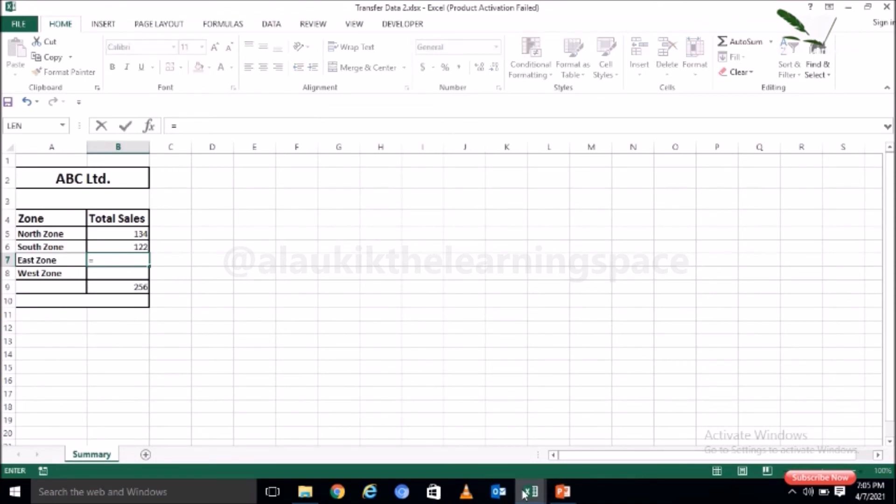
mouse_move(525, 493)
left_click(488, 447)
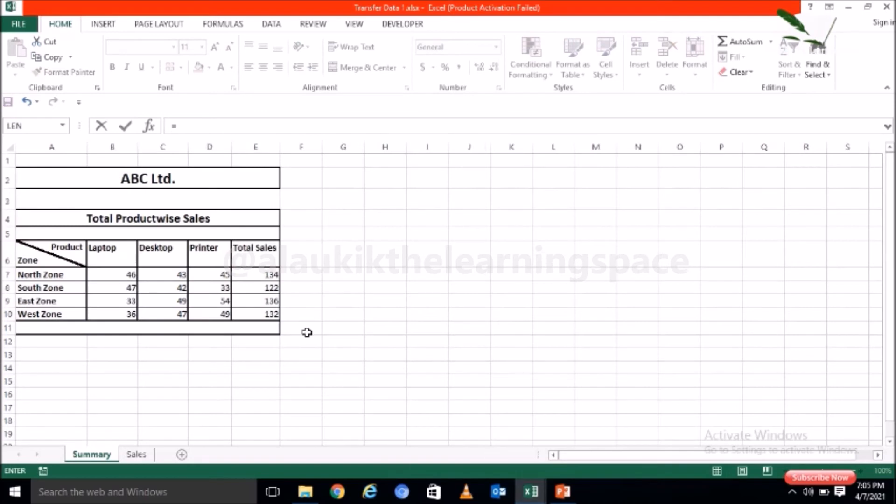
left_click(267, 302)
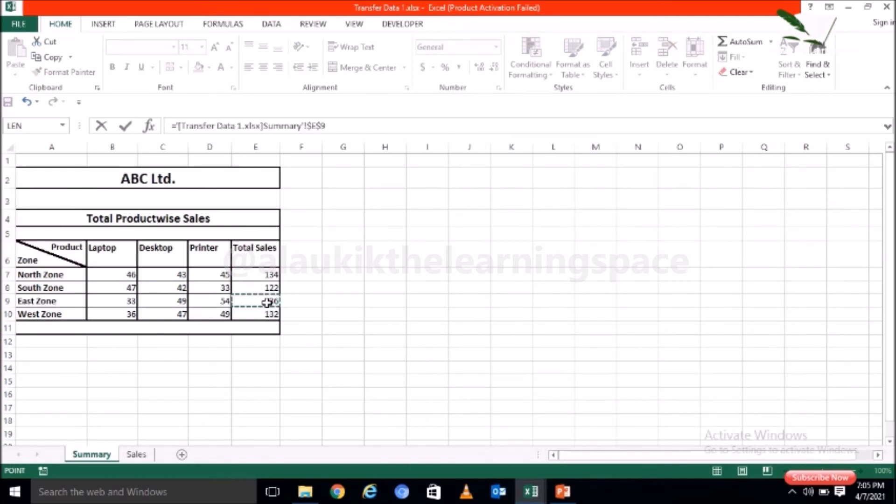
key("Return")
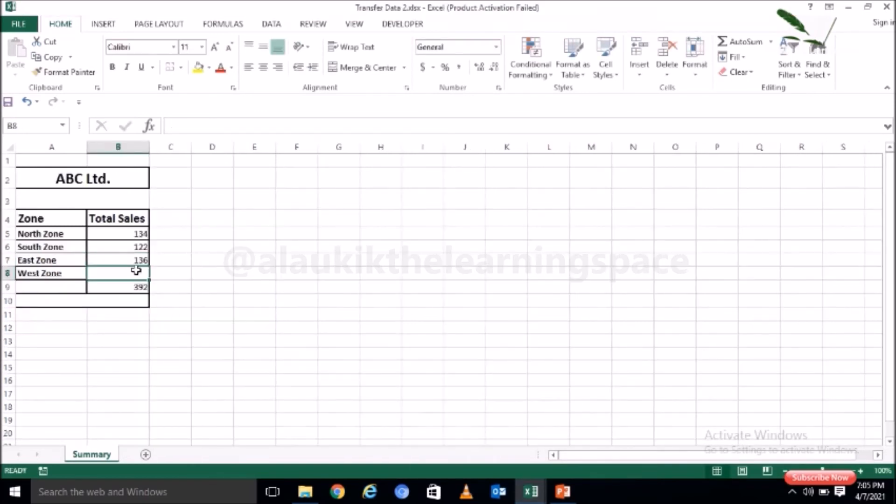
Step: Link the West Zone Total Sales cell B8 to the other workbook with ='[Transfer Data 1.xlsx]Summary'!$E$10
type("=")
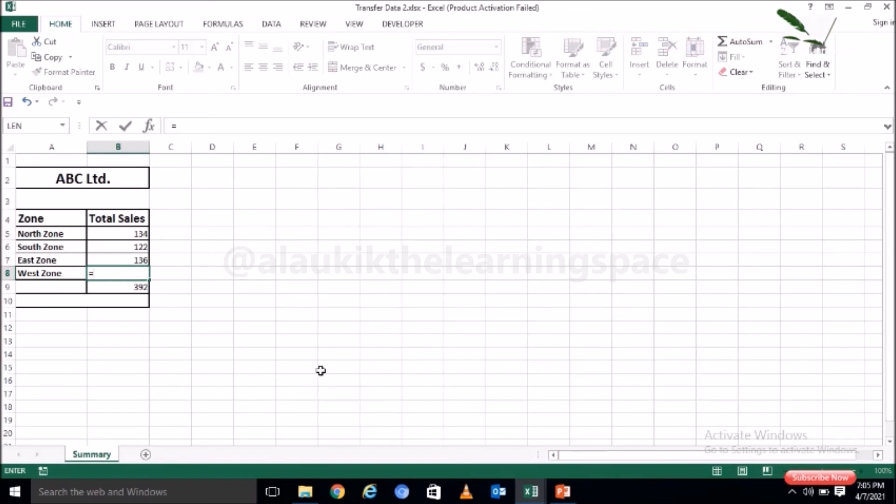
mouse_move(527, 494)
left_click(457, 442)
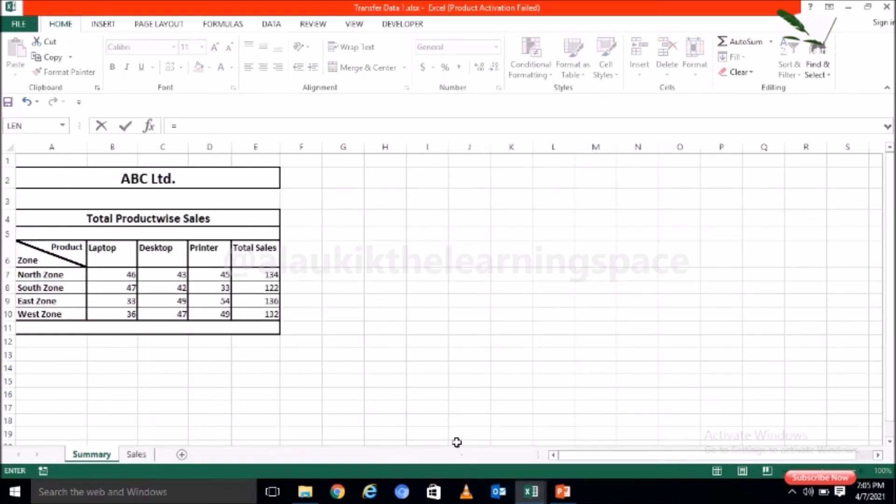
left_click(267, 313)
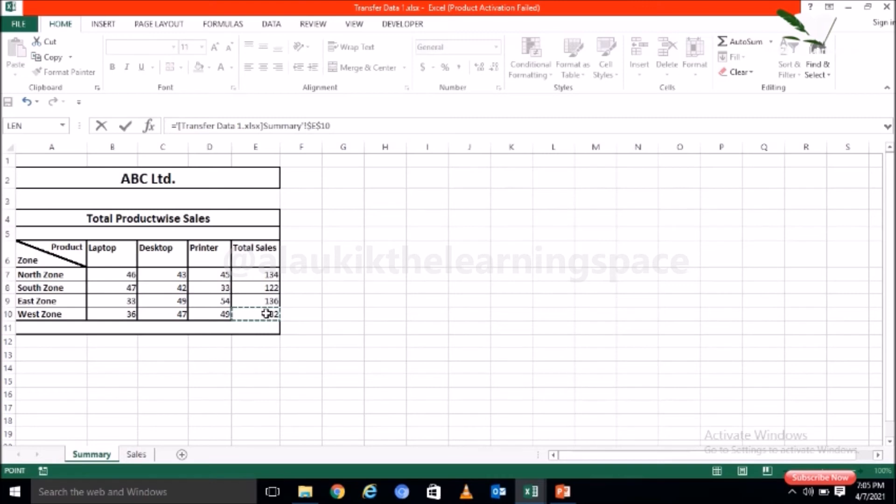
key("Return")
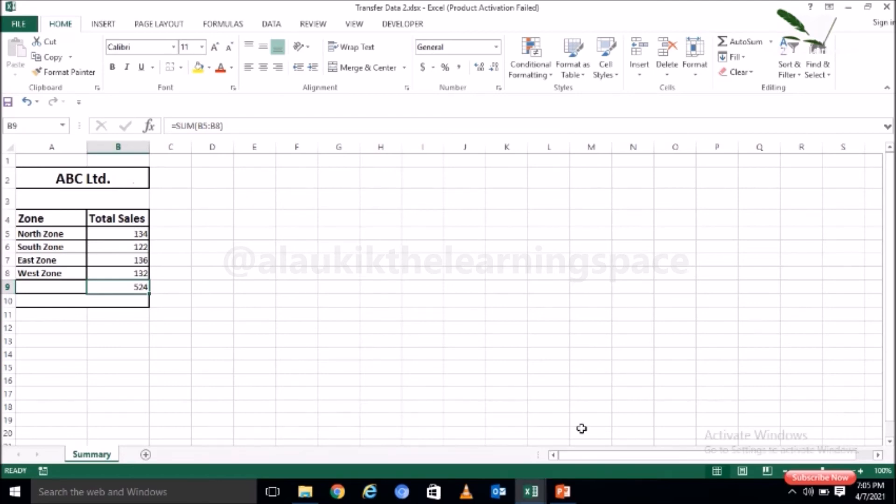
Step: Switch to the Transfer Data 1 workbook and copy the North Zone Laptop total in N5 of the Sales sheet
left_click(530, 492)
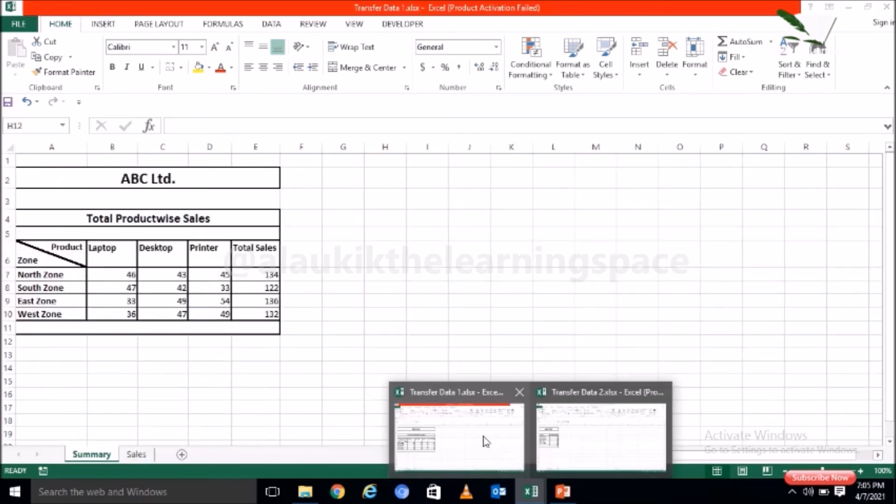
left_click(485, 438)
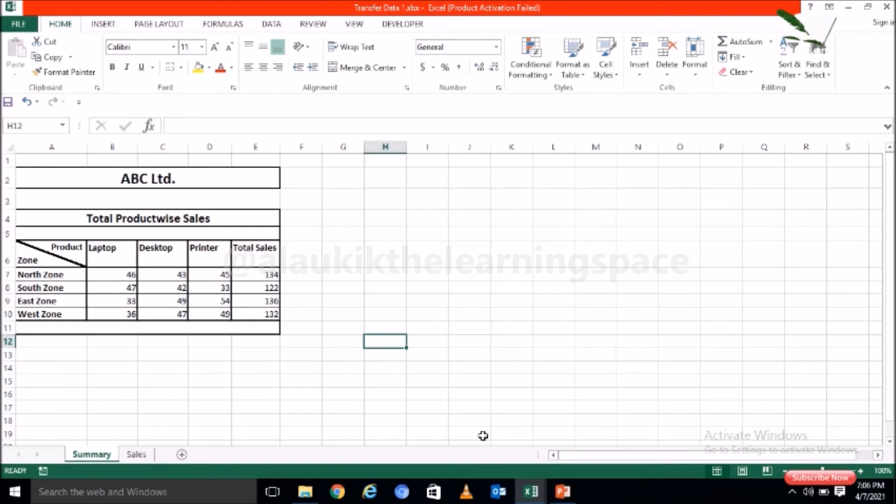
left_click(137, 453)
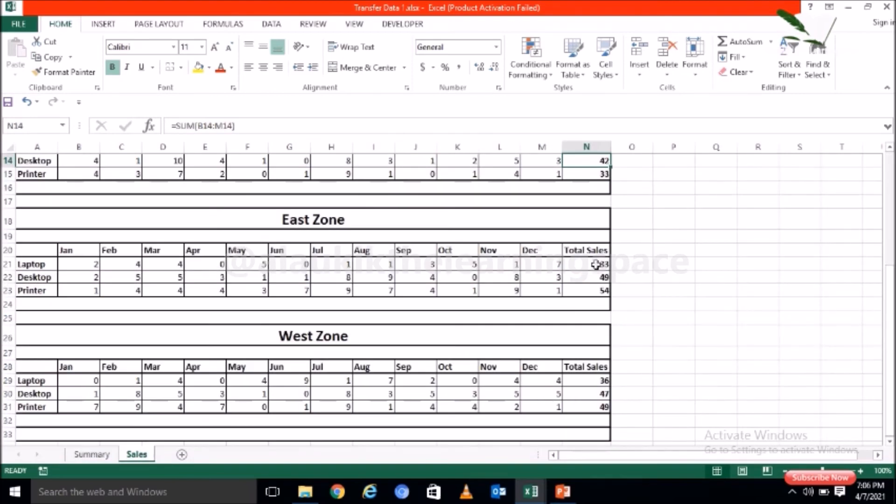
left_click_drag(882, 281, 883, 159)
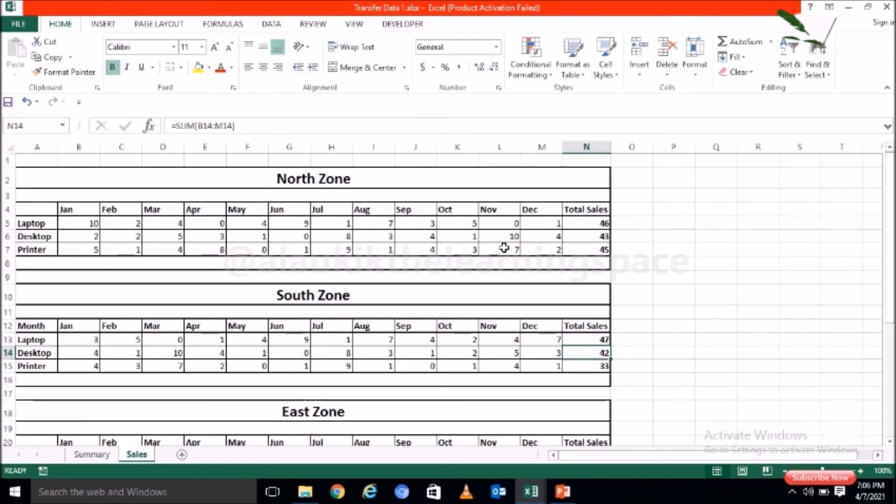
left_click(588, 220)
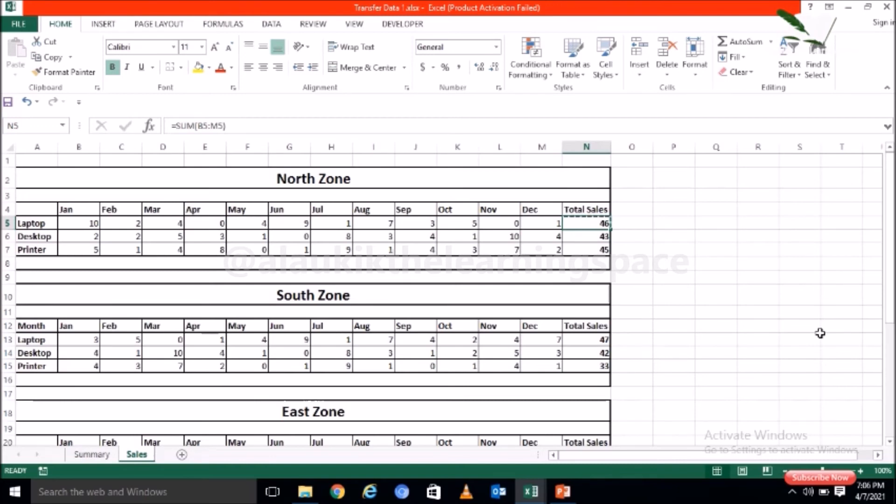
key("ctrl+c")
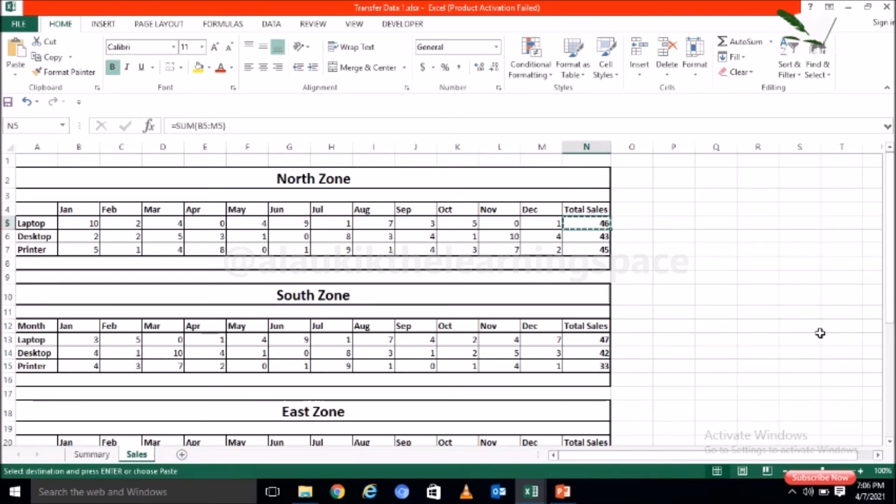
Step: Paste the copied total as values only into the North Zone Laptop cell B7 on Summary and compare it with the linked cell B8
left_click(99, 456)
left_click(114, 275)
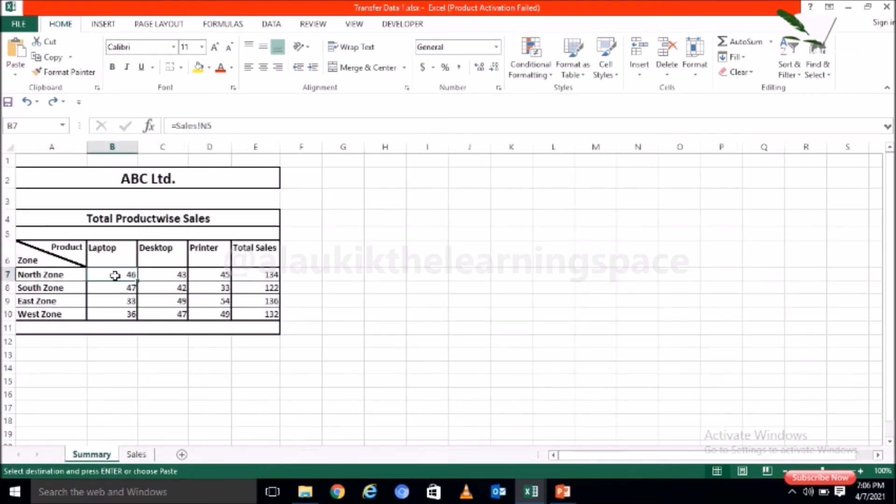
right_click(115, 276)
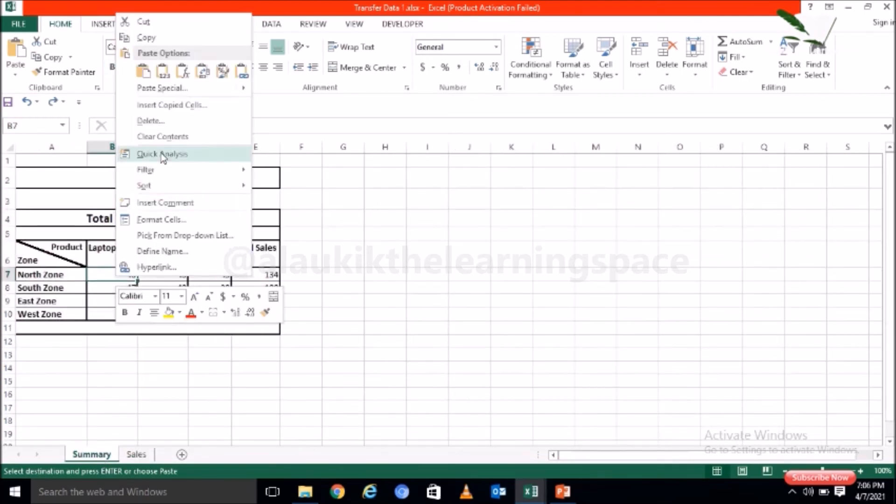
left_click(154, 88)
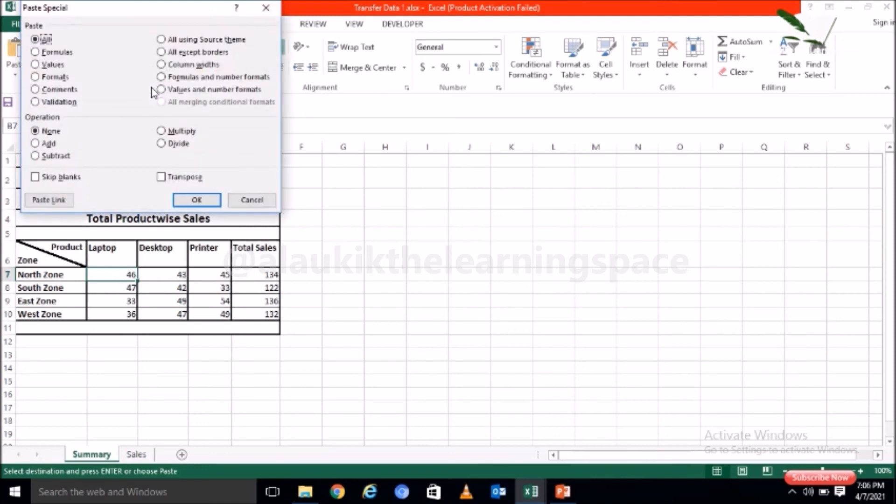
left_click(53, 65)
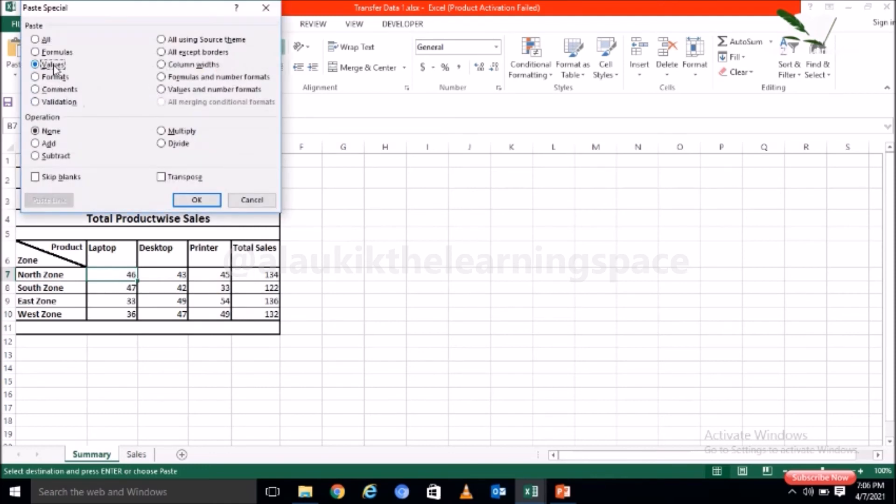
left_click(195, 199)
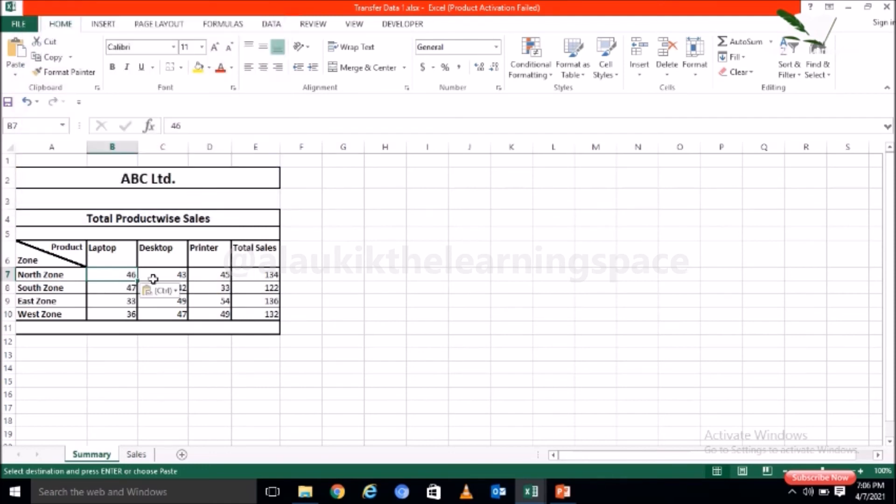
left_click(120, 287)
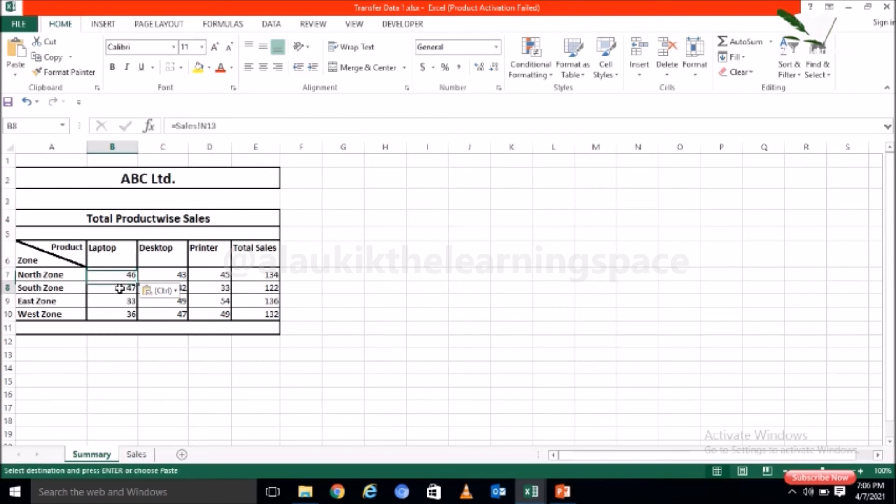
left_click(120, 273)
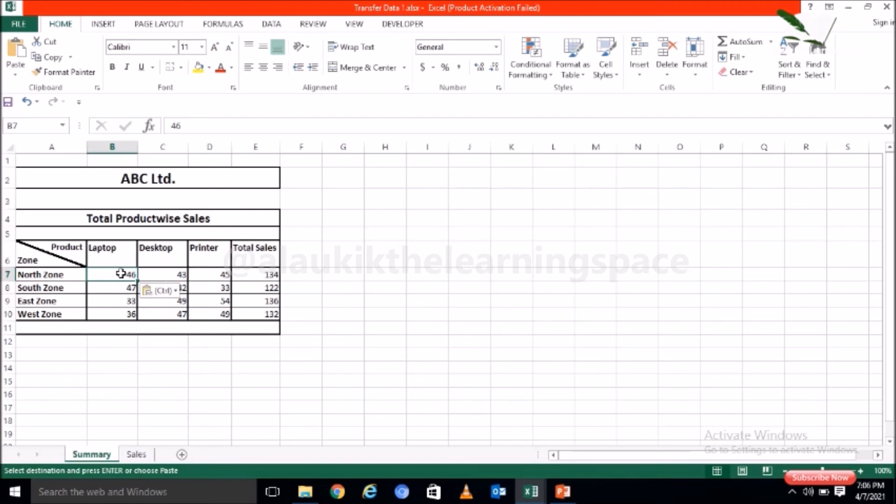
Step: On the Sales sheet, clear the North Zone Laptop figures for Aug to Dec in I5:M5 and check the Total Sales formula in N5
left_click(136, 454)
left_click(375, 222)
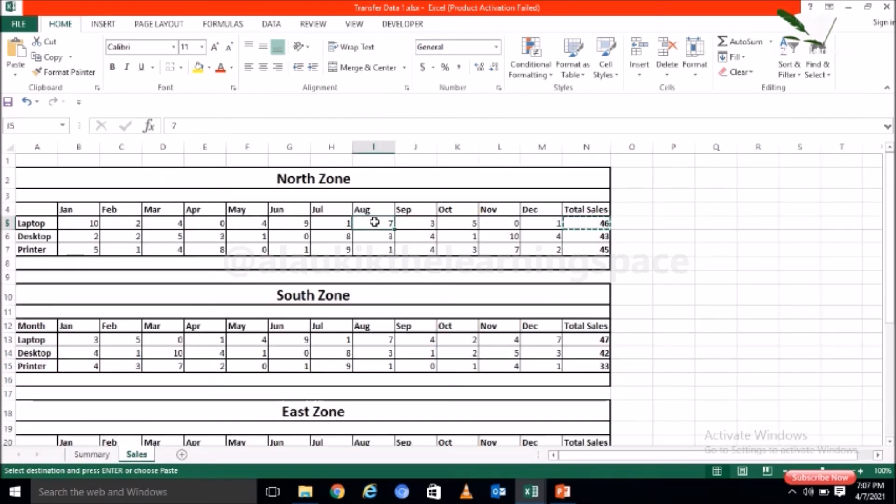
left_click_drag(375, 222, 532, 225)
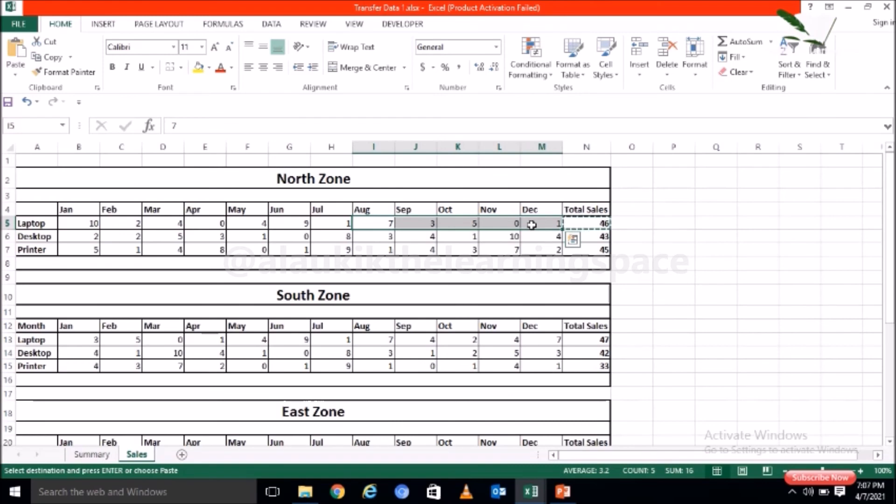
key("Delete")
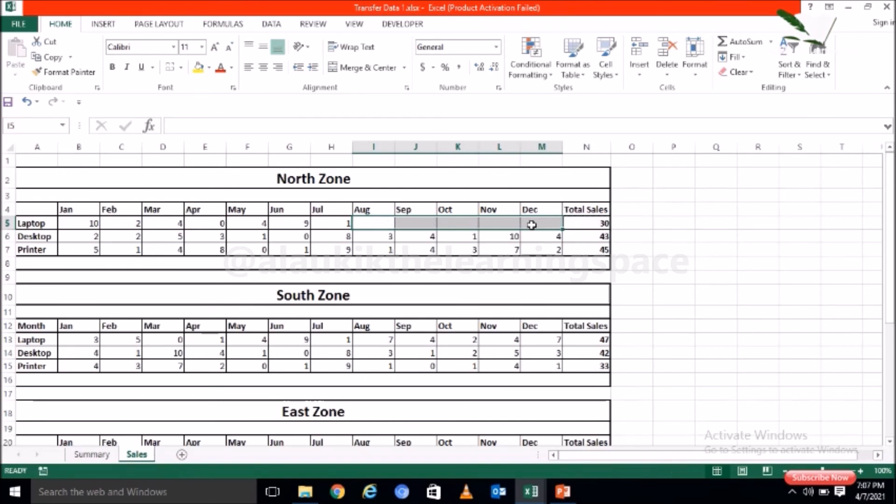
left_click(573, 227)
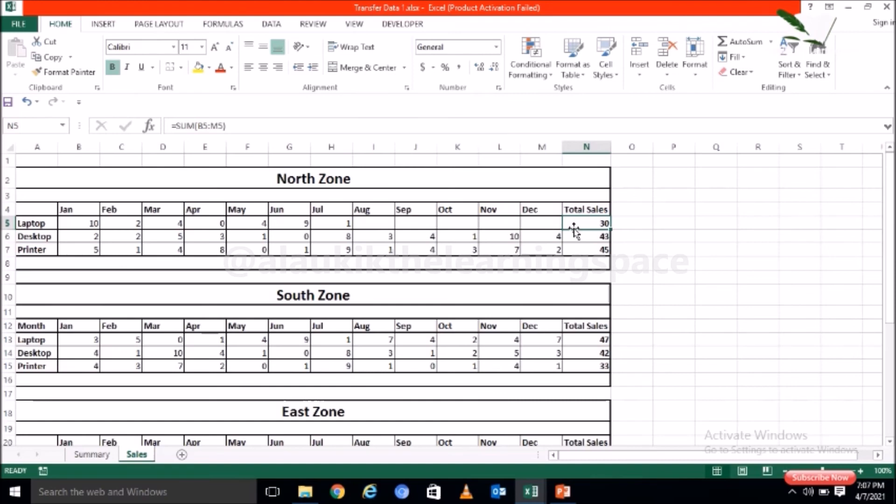
left_click(73, 207)
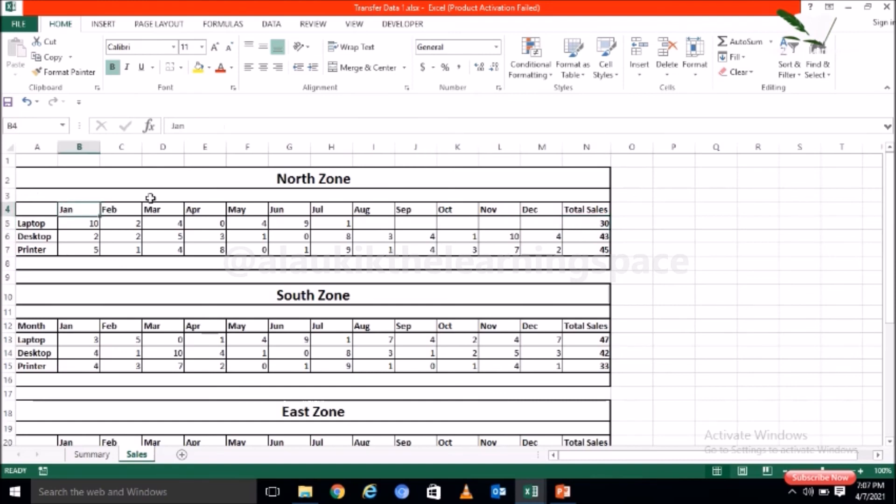
left_click(340, 221)
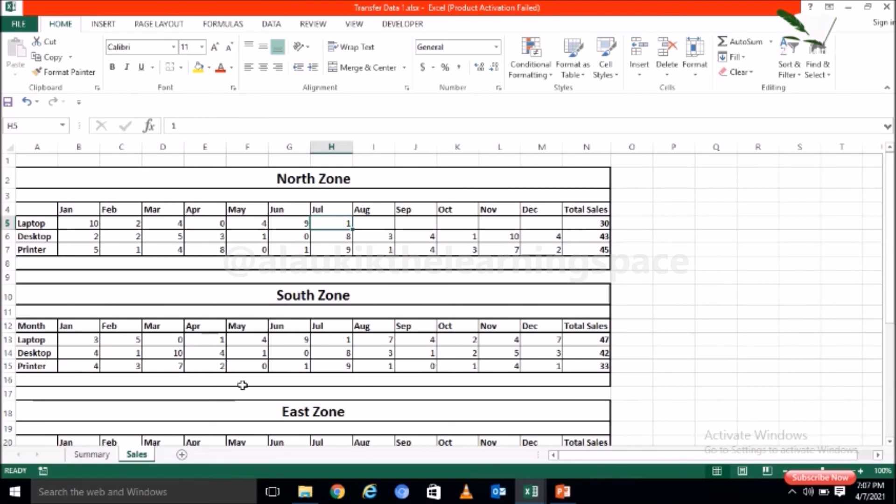
Step: Compare the North Zone Laptop total in N5 of Sales with the values-only figure in B7 of Summary
left_click(579, 222)
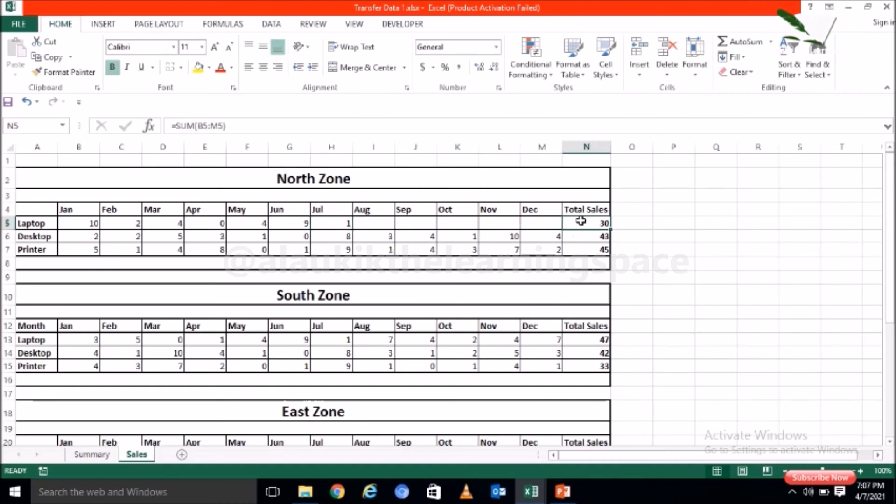
left_click(104, 458)
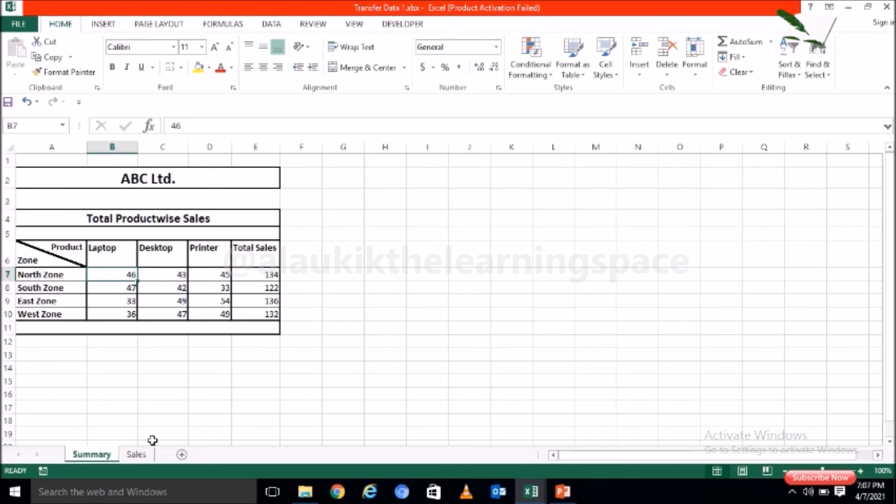
left_click(144, 454)
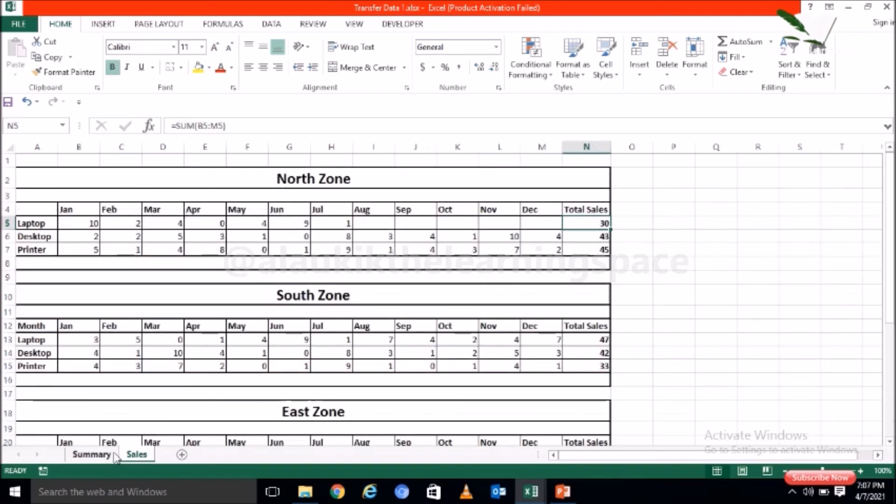
Step: Replace the pasted value in the North Zone Laptop cell B7 on Summary with the link =Sales!N5
left_click(91, 455)
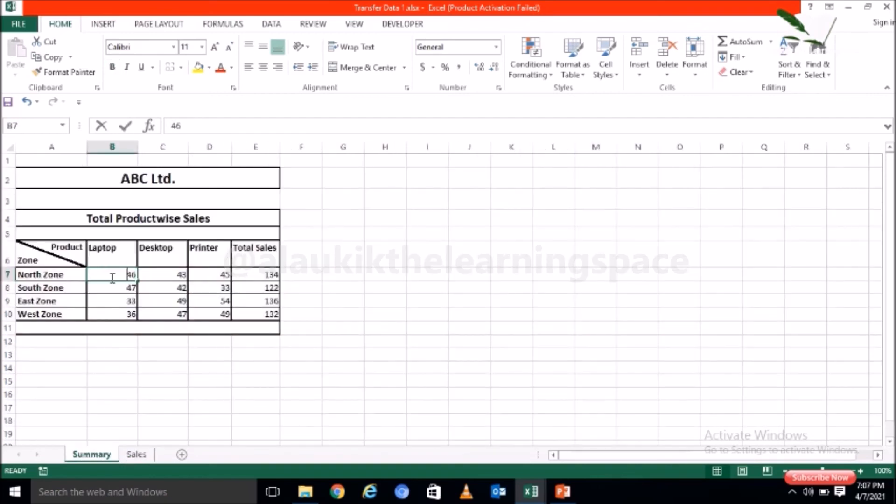
type("=")
left_click(135, 456)
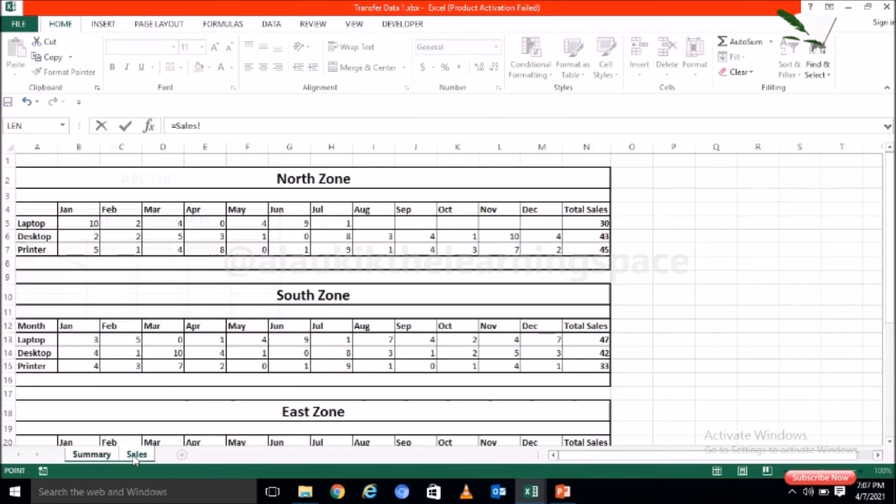
left_click(578, 223)
key("Return")
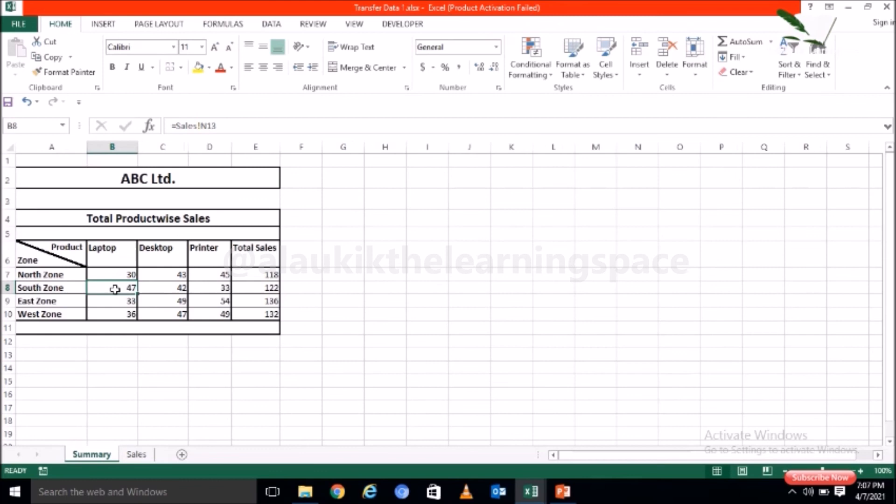
left_click(119, 275)
Step: On the Sales sheet, enter North Zone Laptop figures of 2 for Aug, 5 for Sep and 2 for Oct in I5:K5
left_click(134, 455)
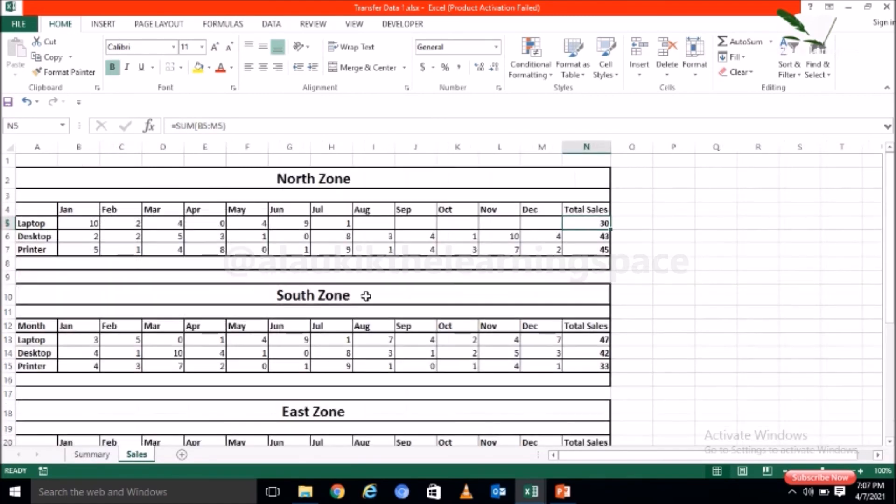
left_click(381, 224)
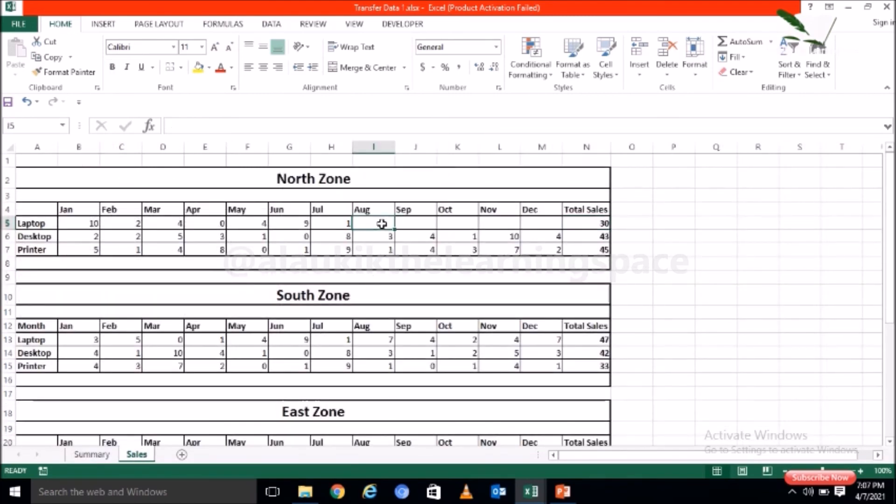
type("2")
key("Tab")
type("5")
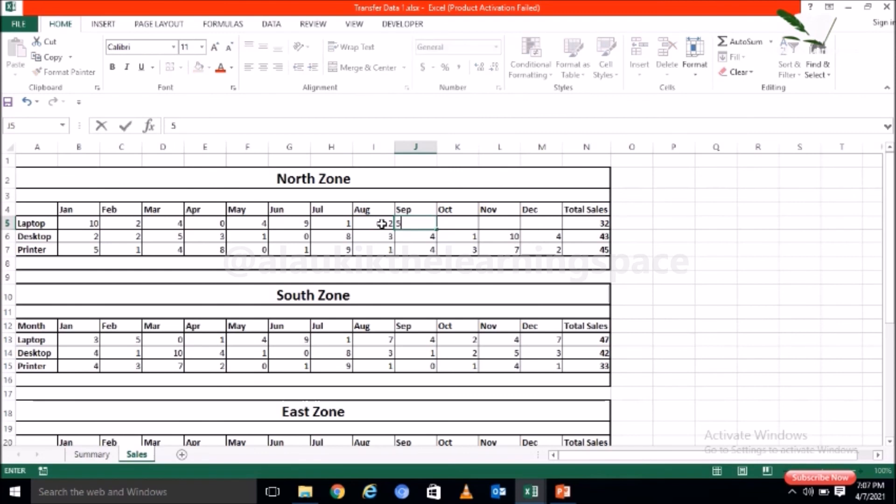
key("Tab")
type("2")
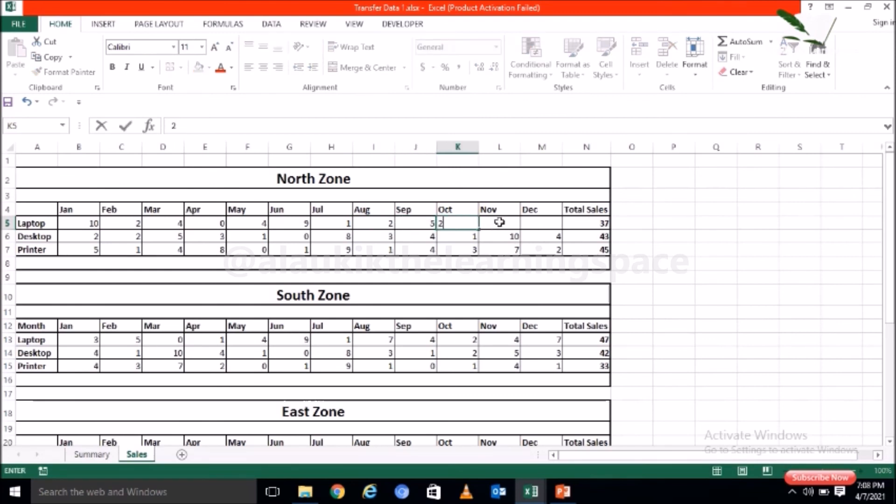
key("Tab")
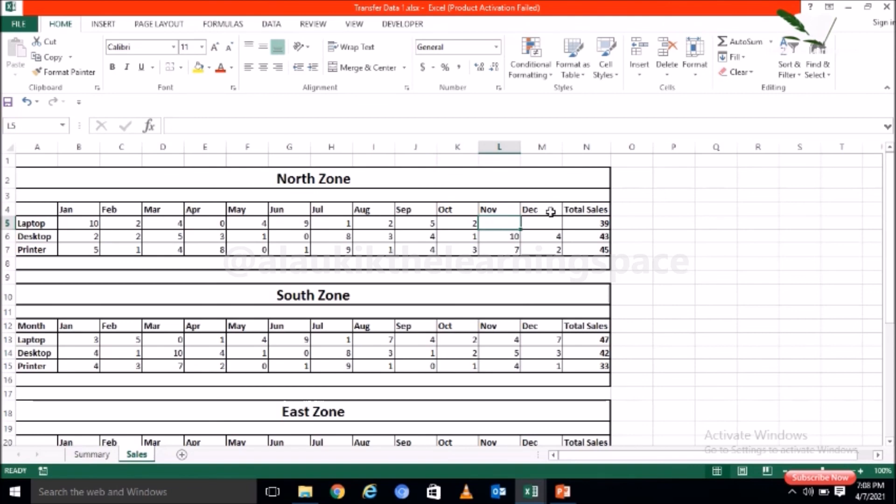
Step: Check the North Zone Laptop total in N5 of Sales against the linked cell B7 on Summary
left_click(595, 221)
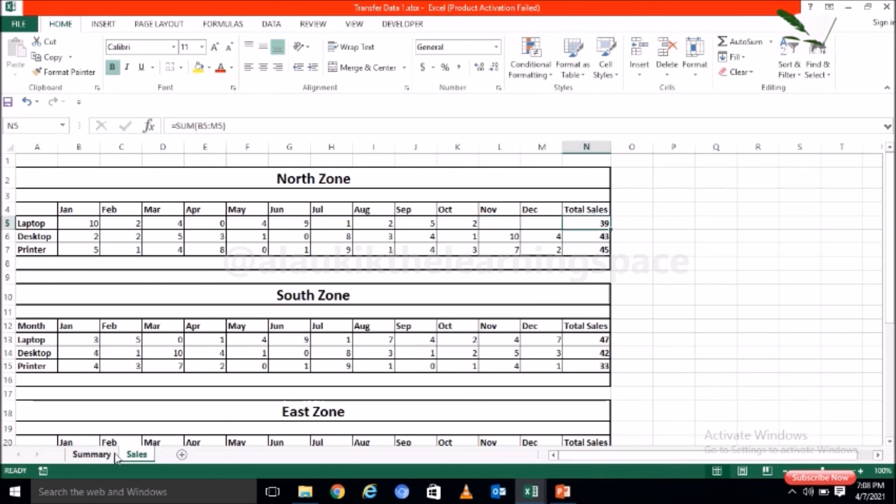
left_click(100, 459)
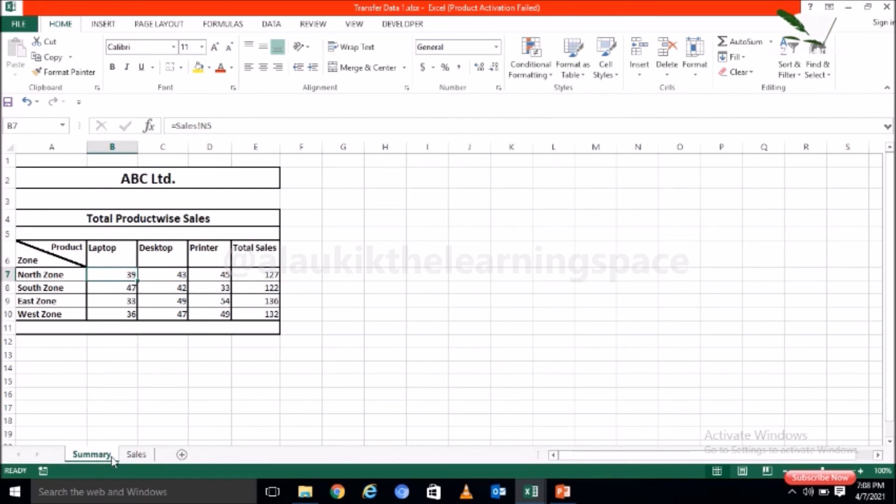
left_click(135, 459)
left_click(96, 458)
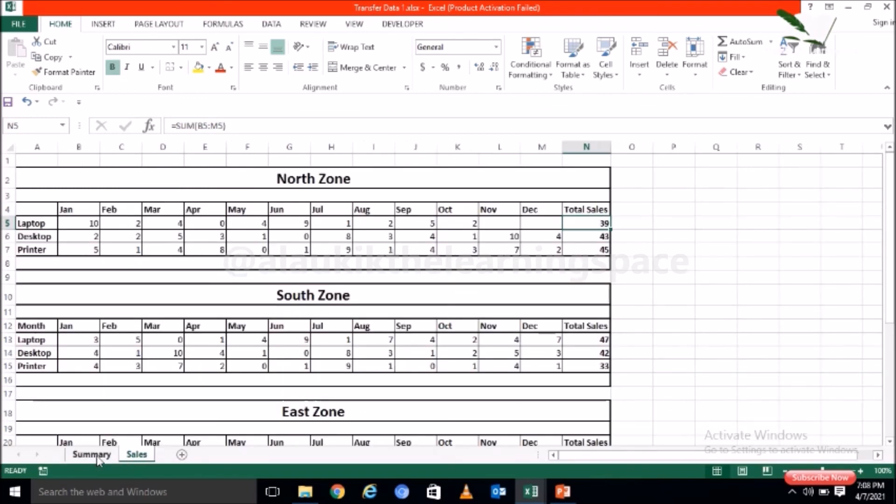